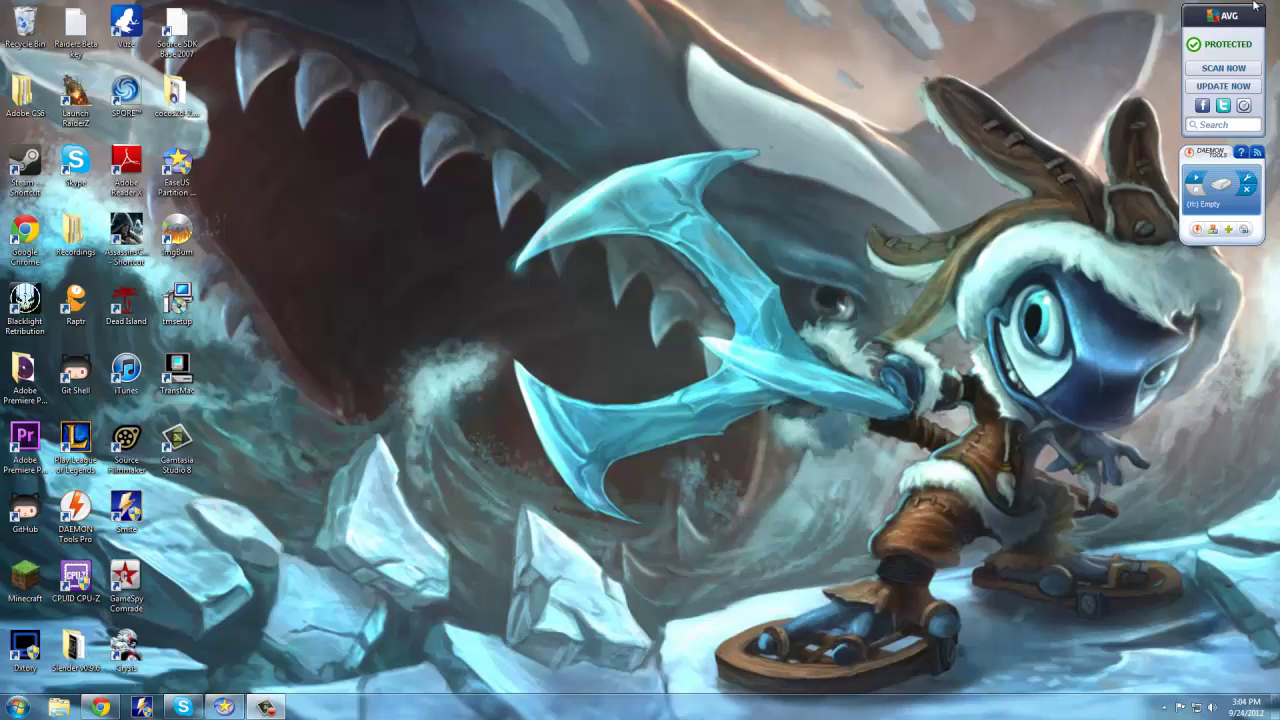
- Bring Google Chrome back up on the iATKOS L2M torrent download page
drag(369, 48, 744, 292)
drag(1066, 598, 374, 96)
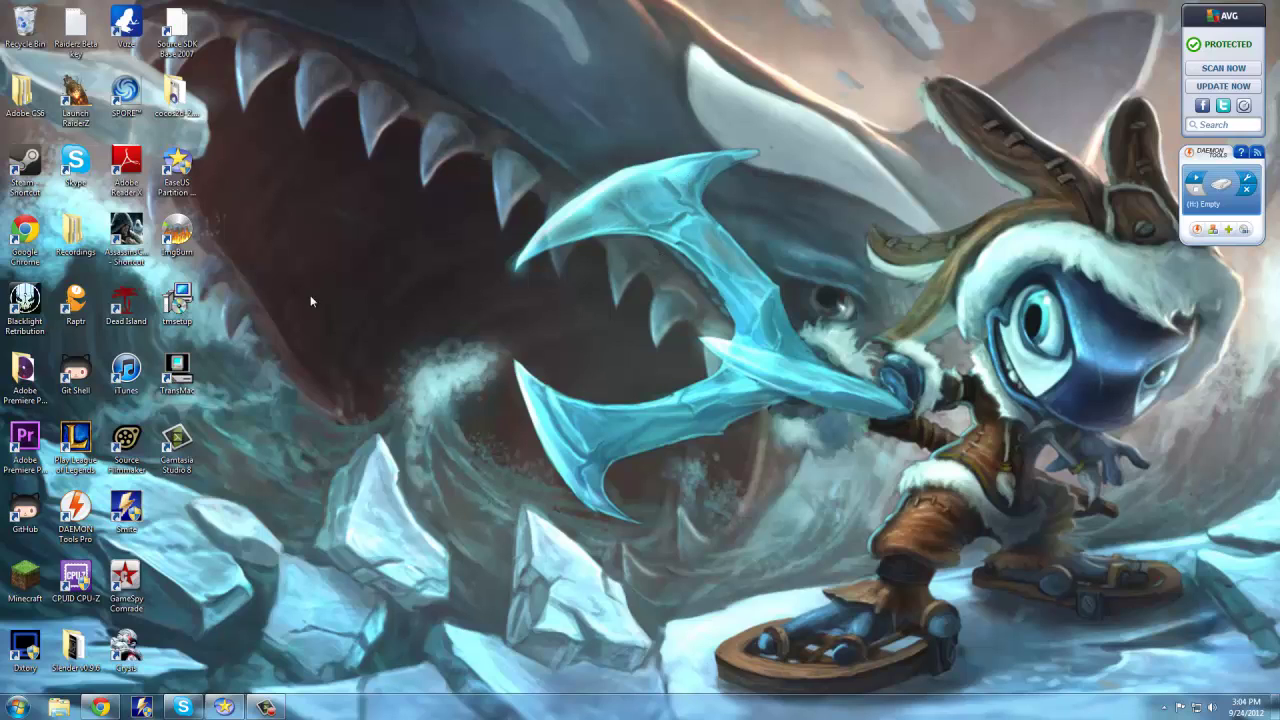
mouse_move(112, 712)
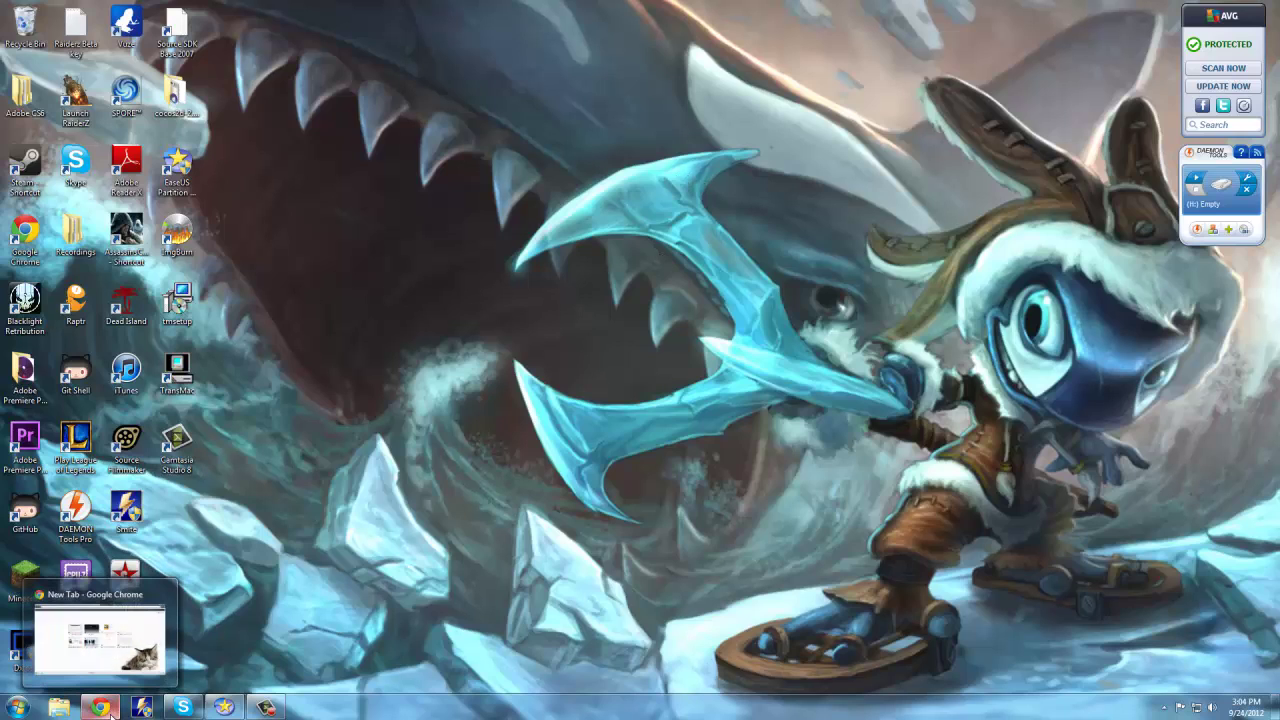
click(108, 712)
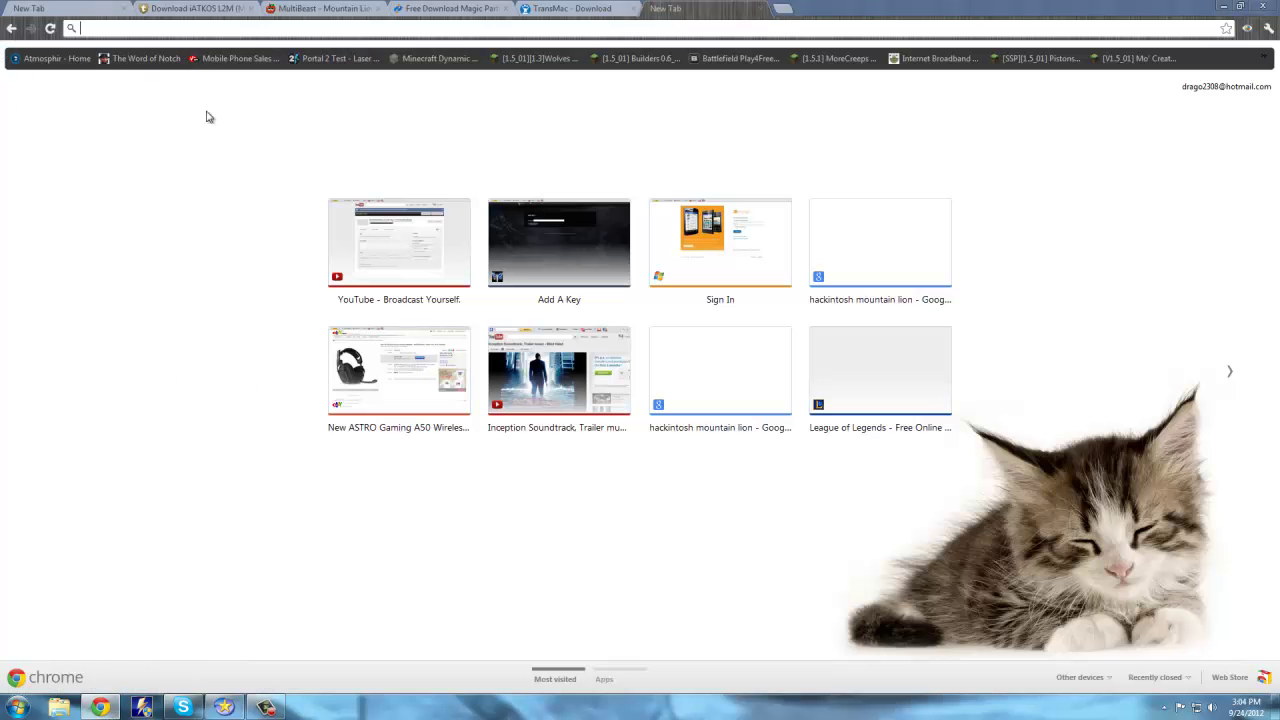
click(250, 8)
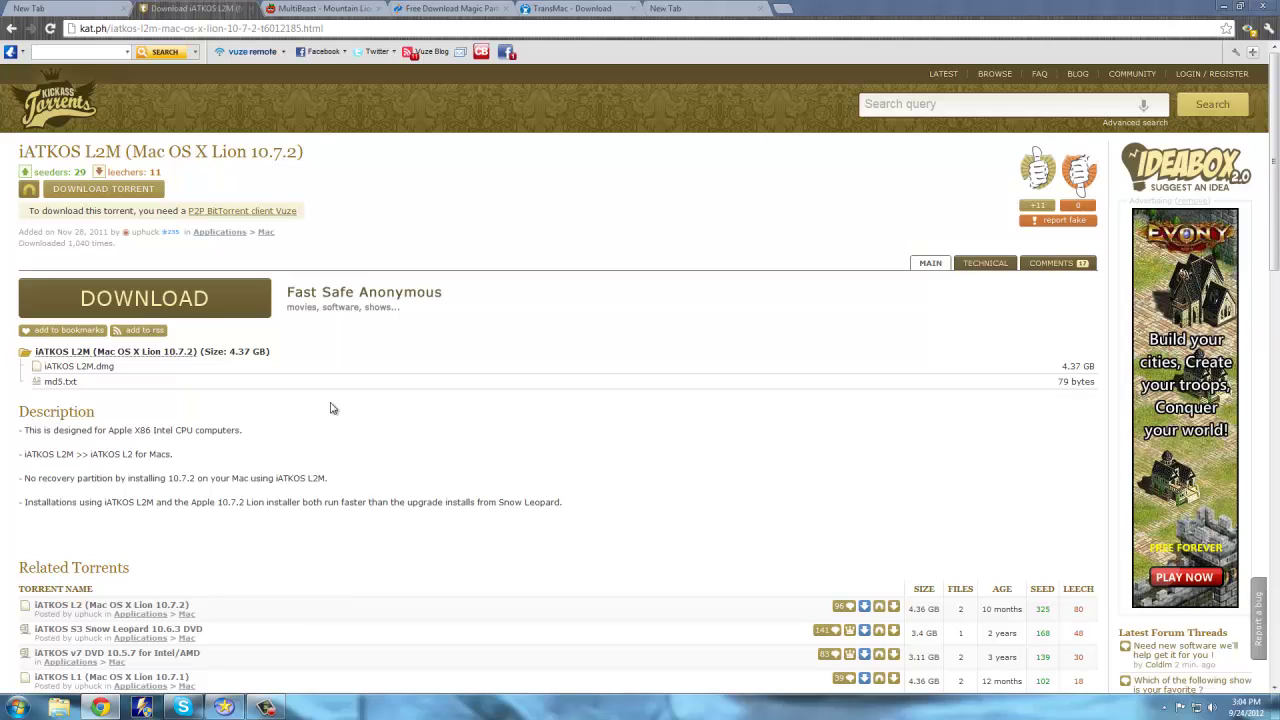
- Scroll through the iATKOS L2M page, then move on to the MultiBeast - Mountain Lion 5.0.2 download page
scroll(346, 406, down, 1)
scroll(351, 407, up, 1)
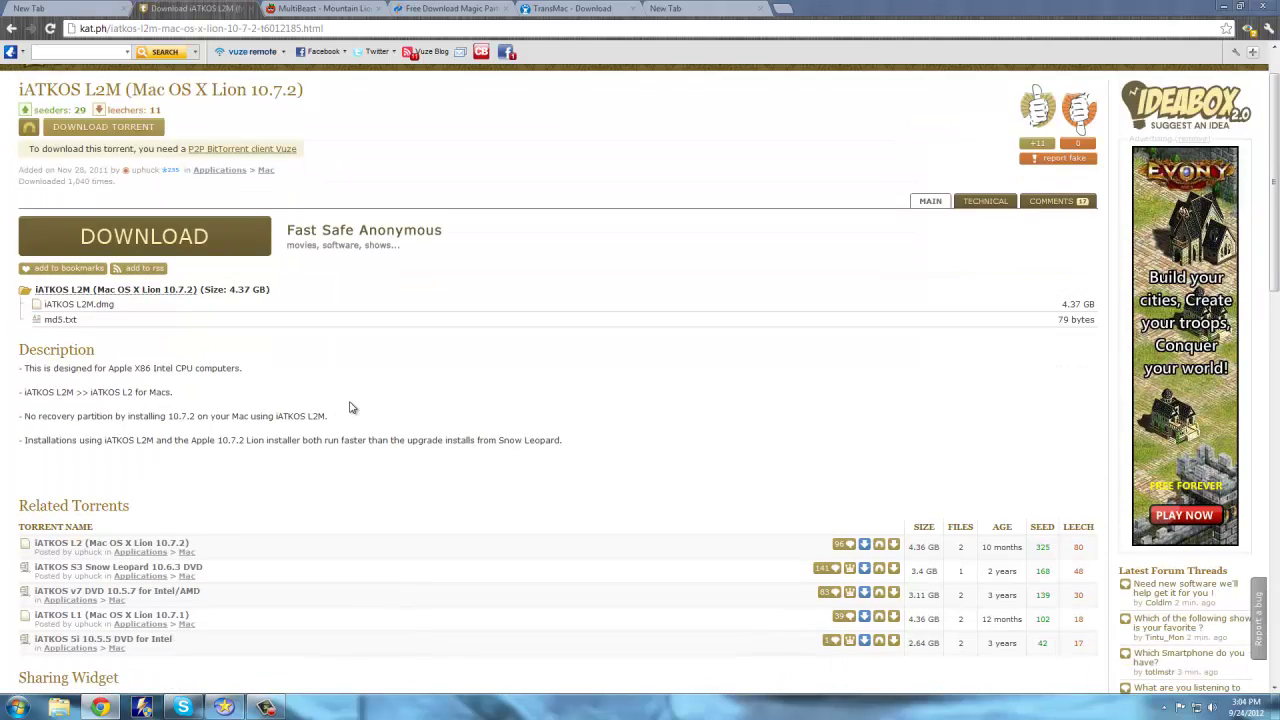
scroll(351, 407, up, 1)
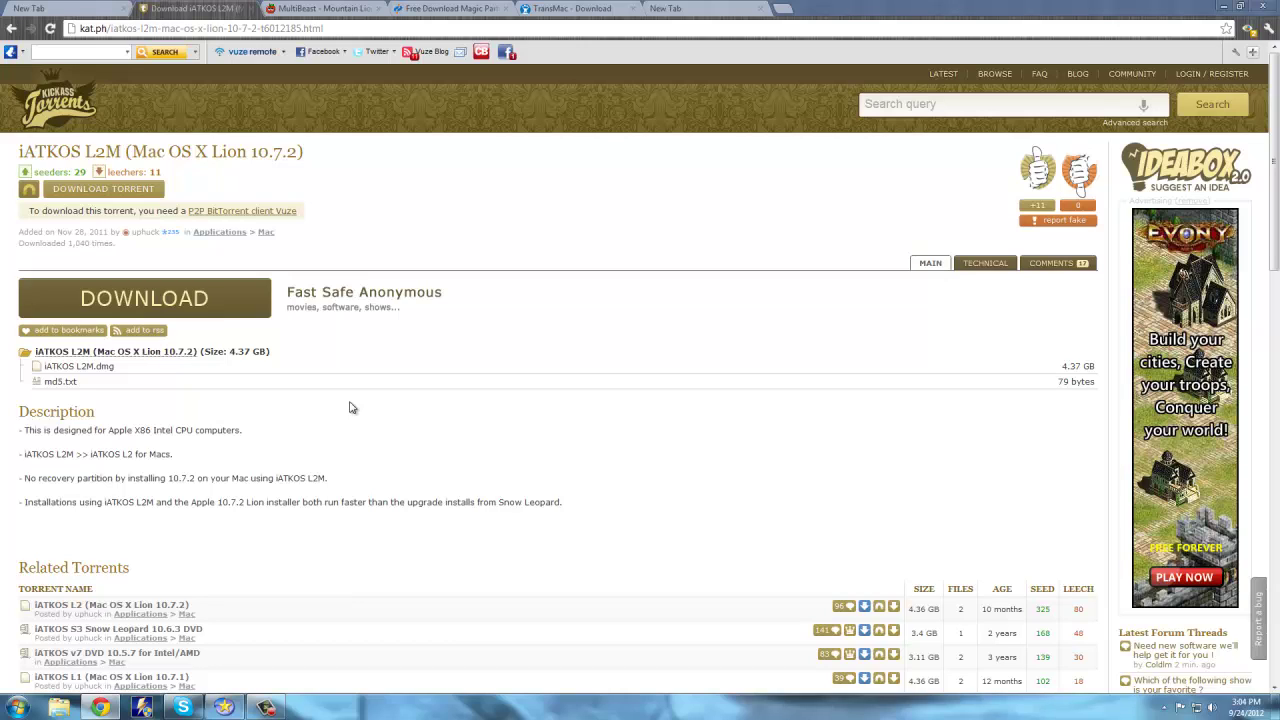
click(310, 8)
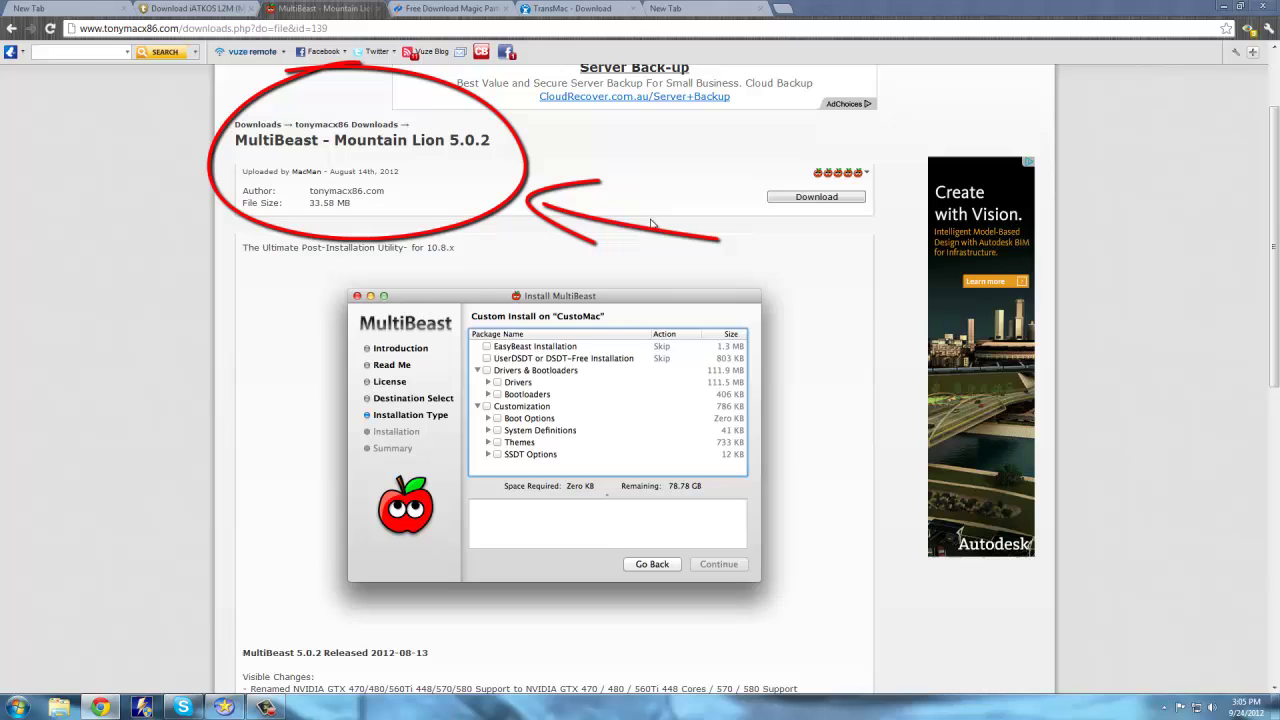
- Scroll the MultiBeast page, then switch to the EaseUS Home Edition 9.1.1 free download page
scroll(390, 340, down, 3)
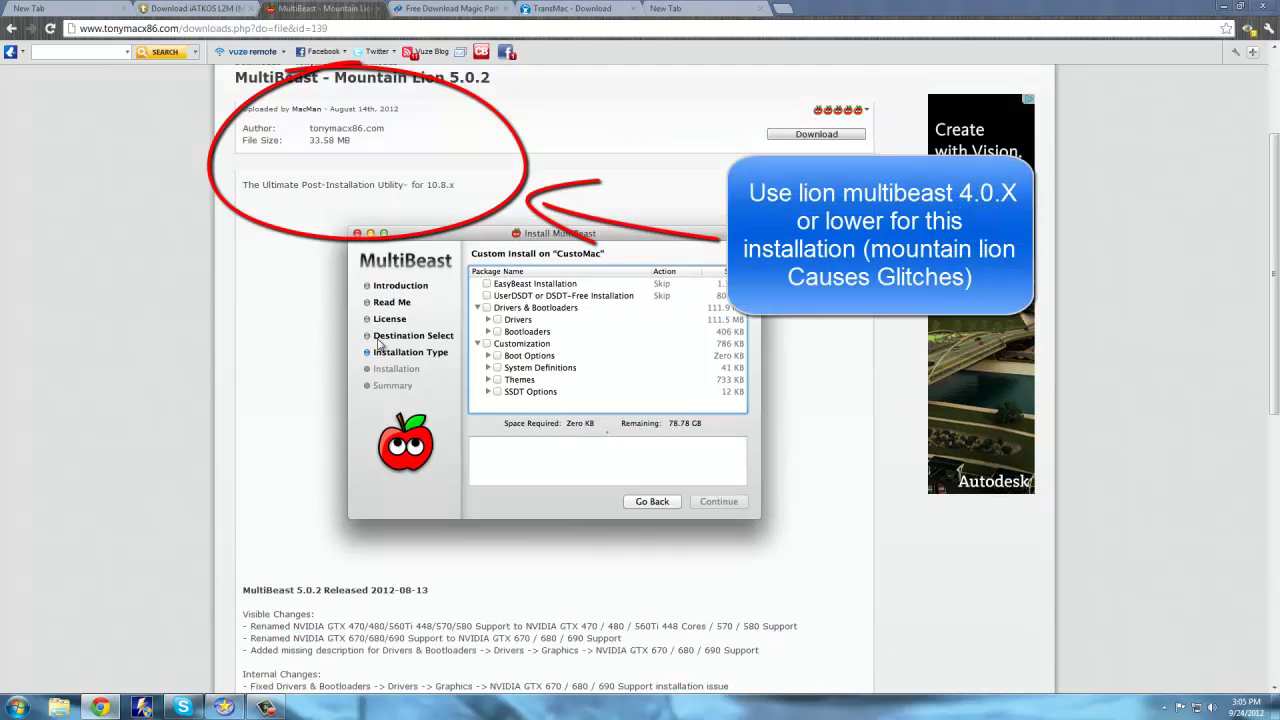
scroll(407, 357, down, 3)
scroll(407, 357, up, 9)
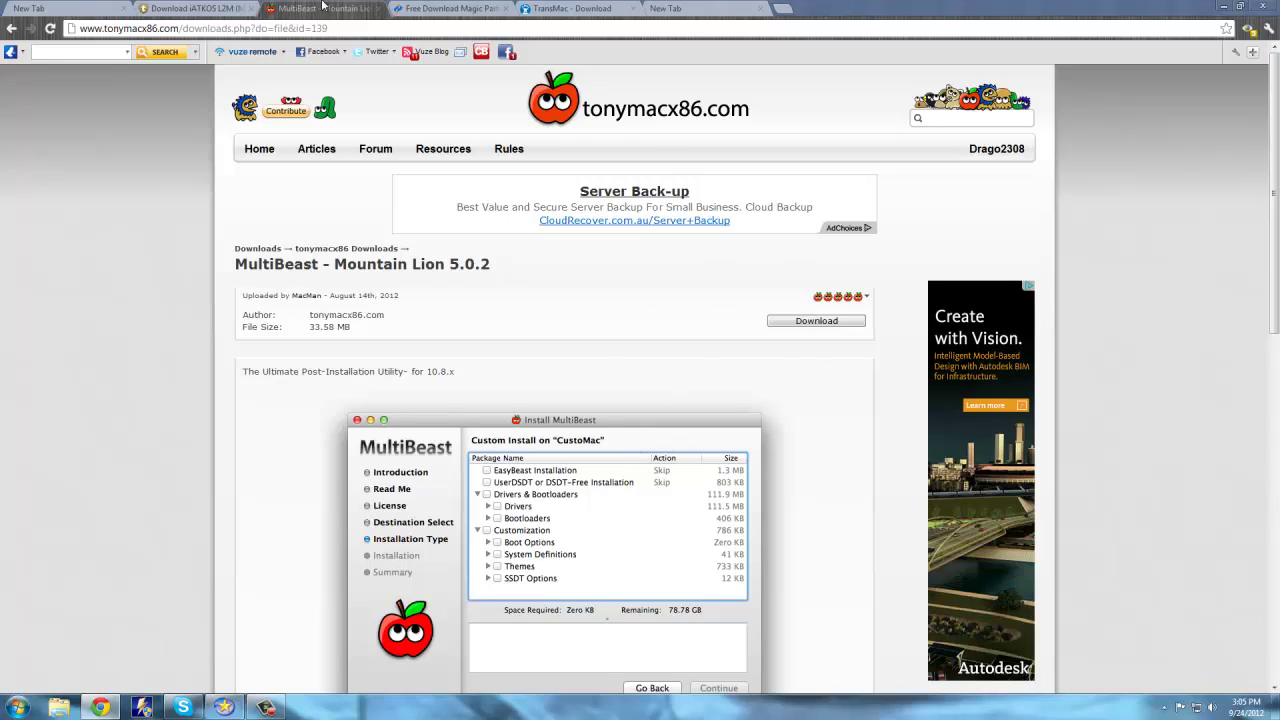
click(438, 8)
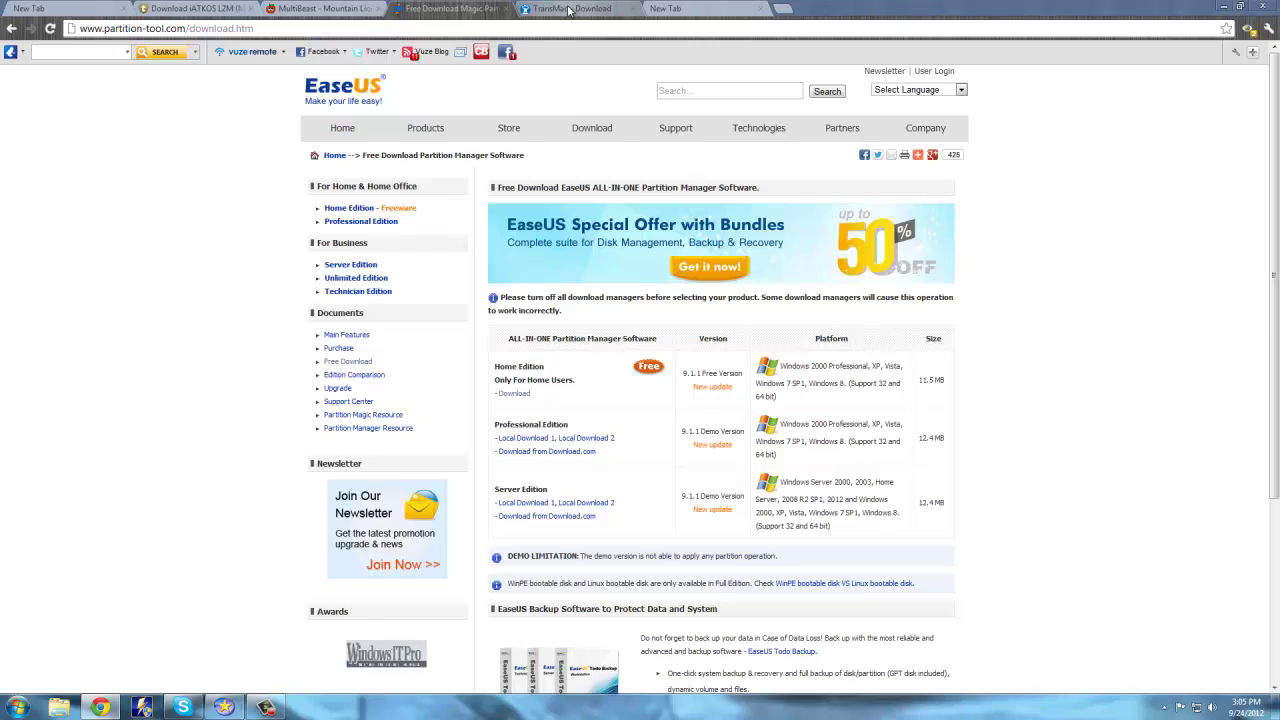
- Flip between the TransMac and iATKOS L2M pages, ending on TransMac, and minimize Chrome
click(569, 9)
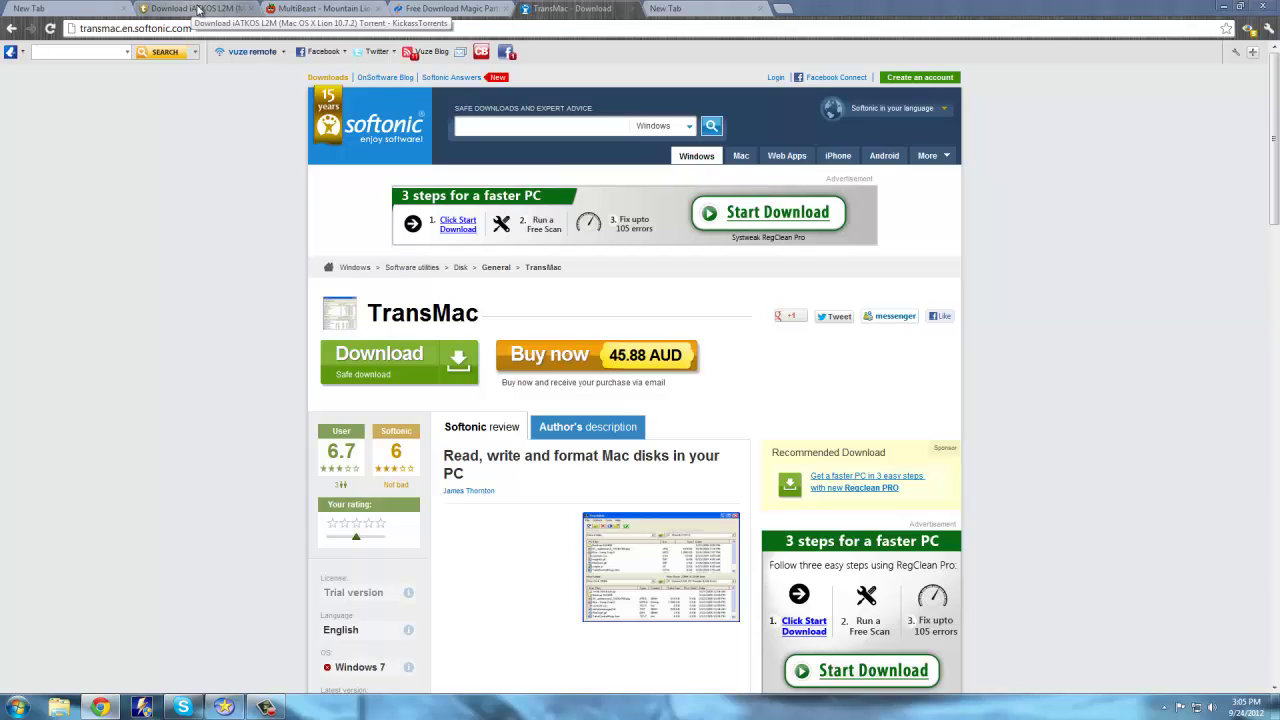
click(203, 9)
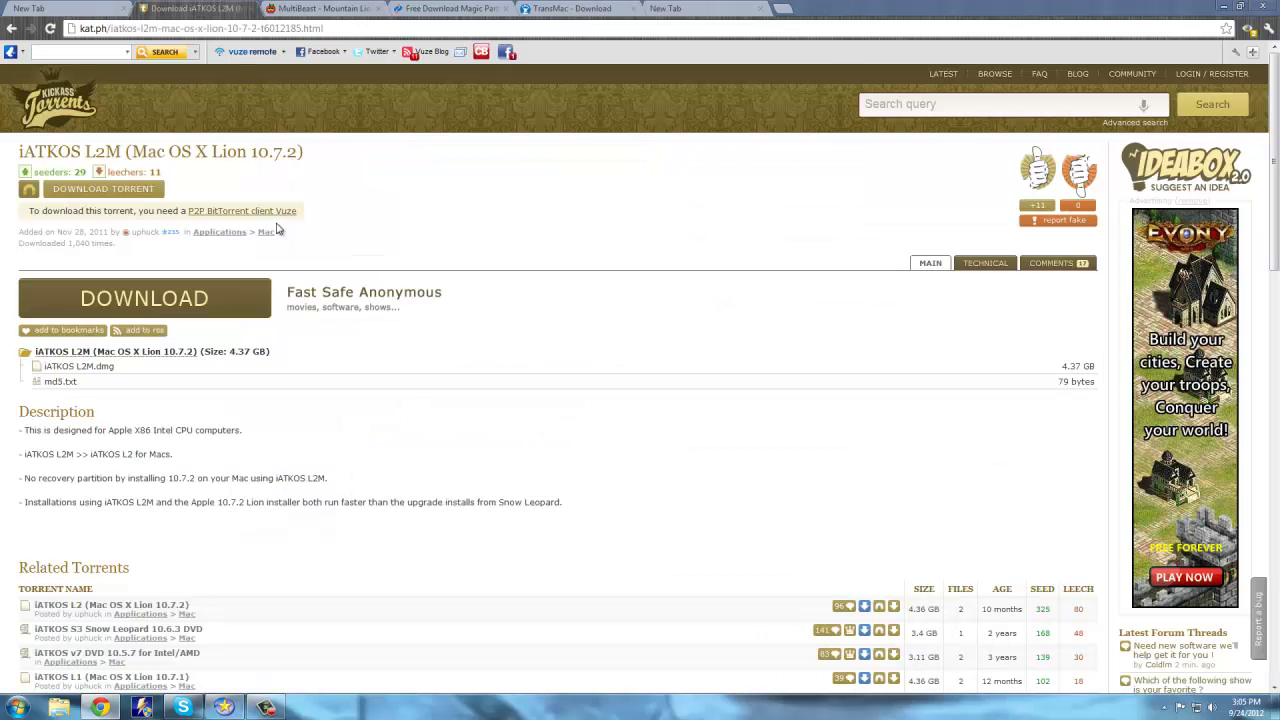
click(560, 8)
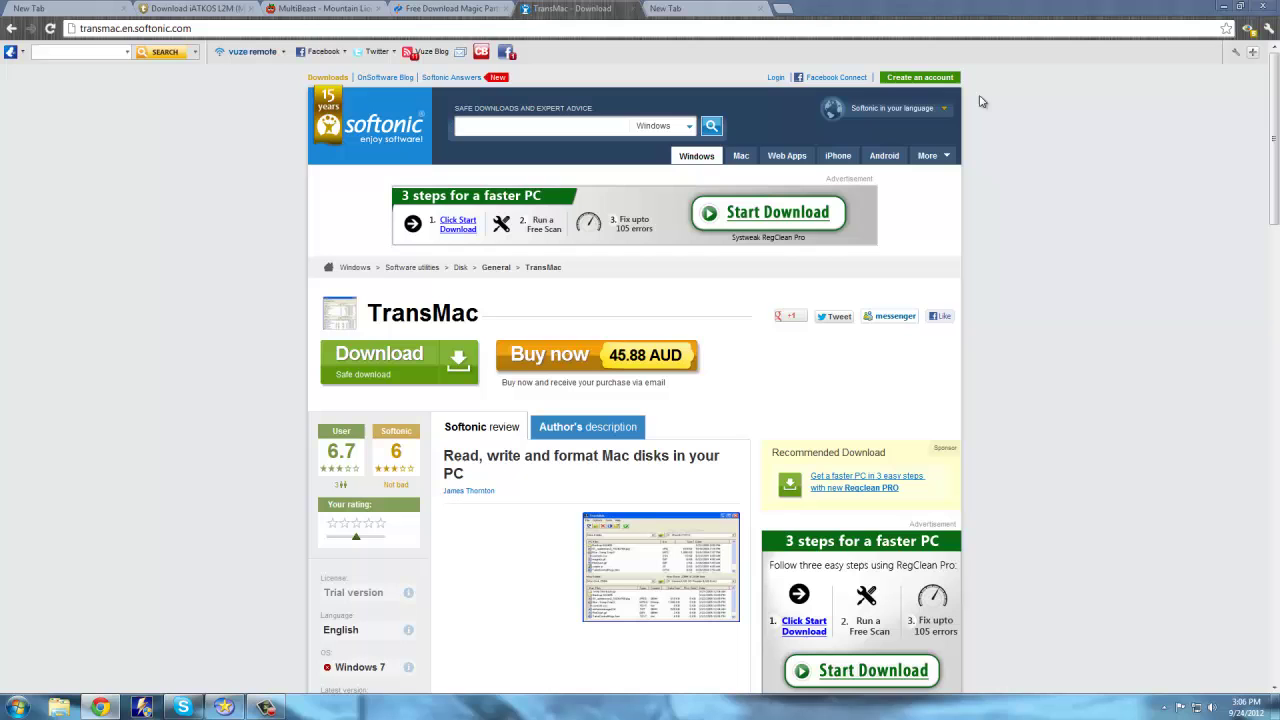
click(1222, 6)
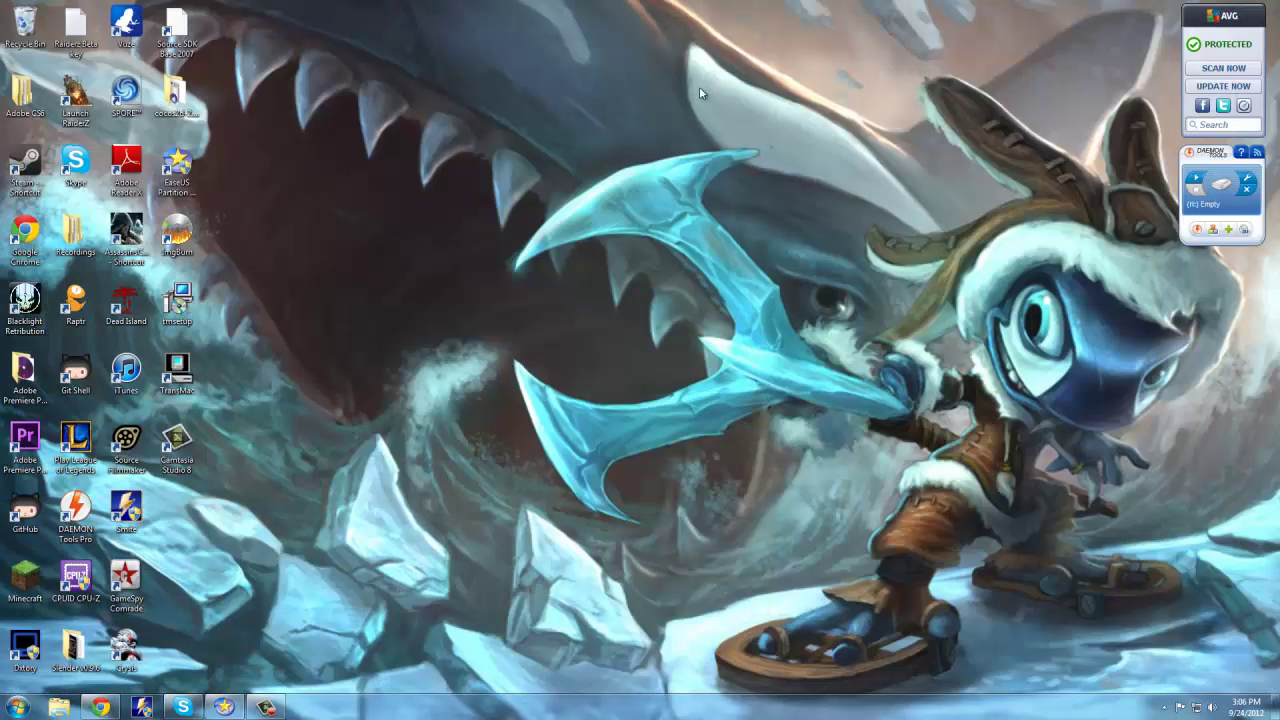
- Launch EaseUS Partition Master from the desktop, centre its window, and select C: New Volume
drag(486, 150, 914, 520)
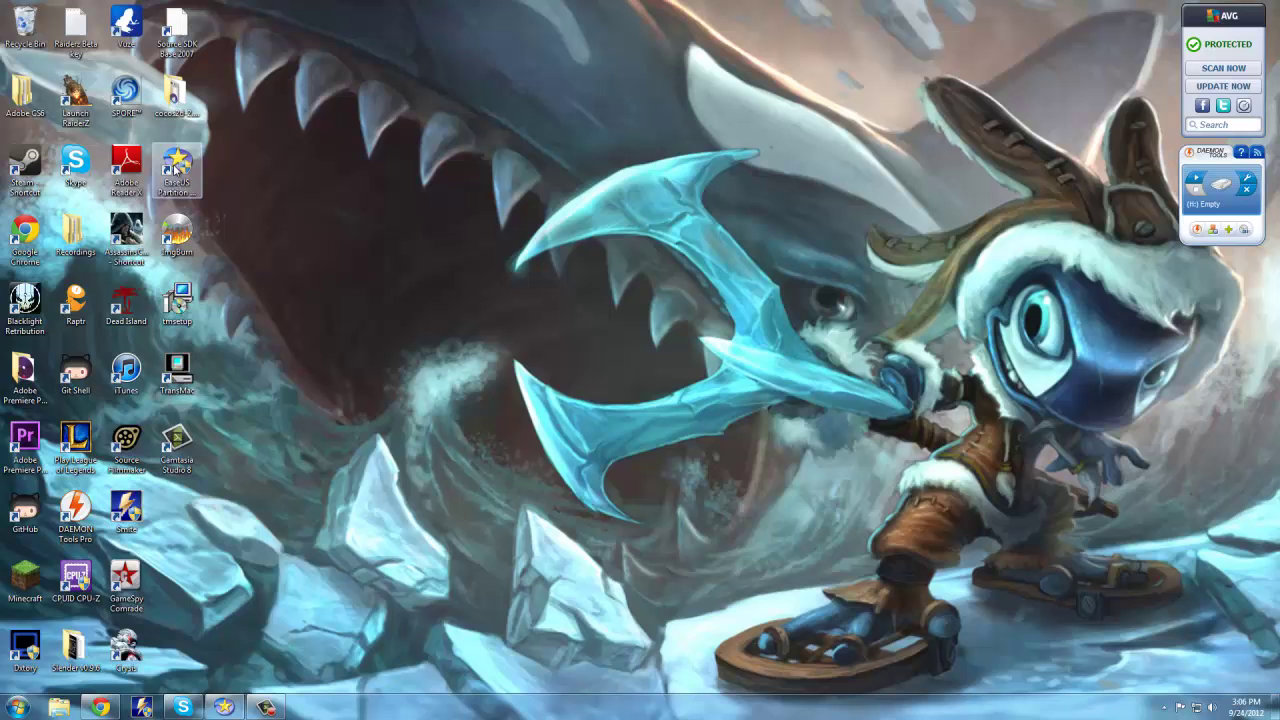
double_click(177, 172)
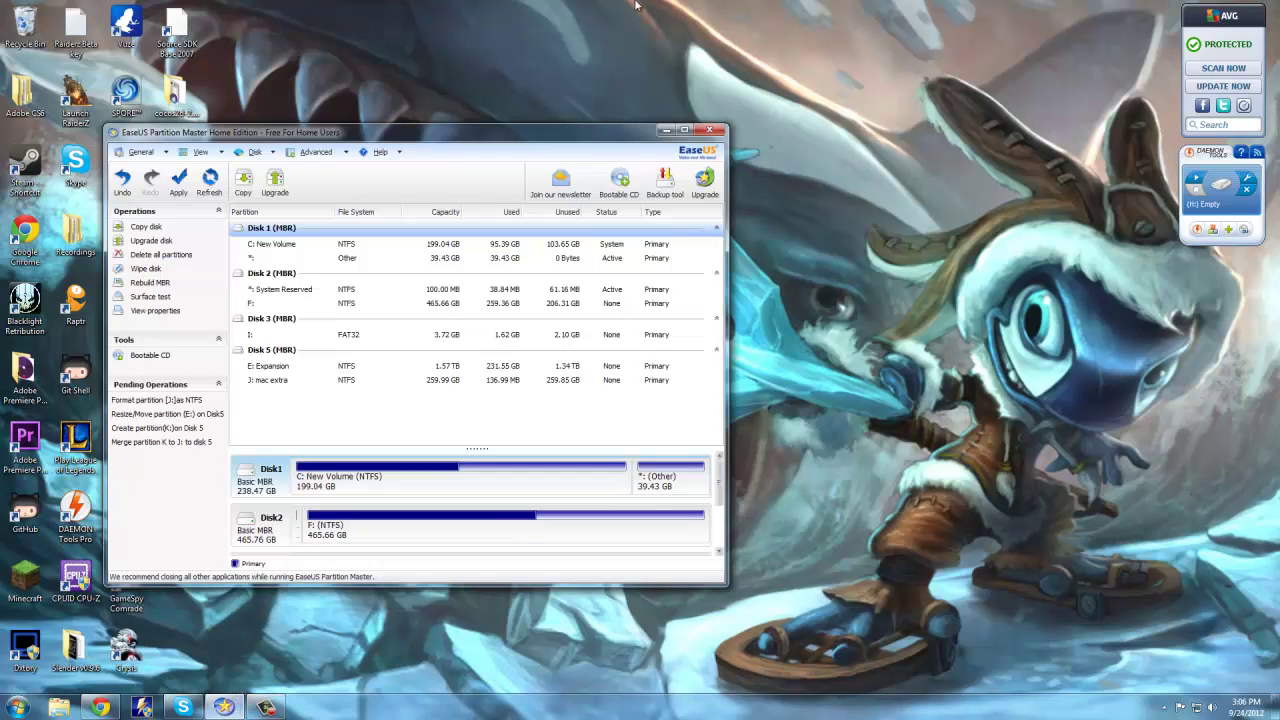
drag(331, 132, 634, 111)
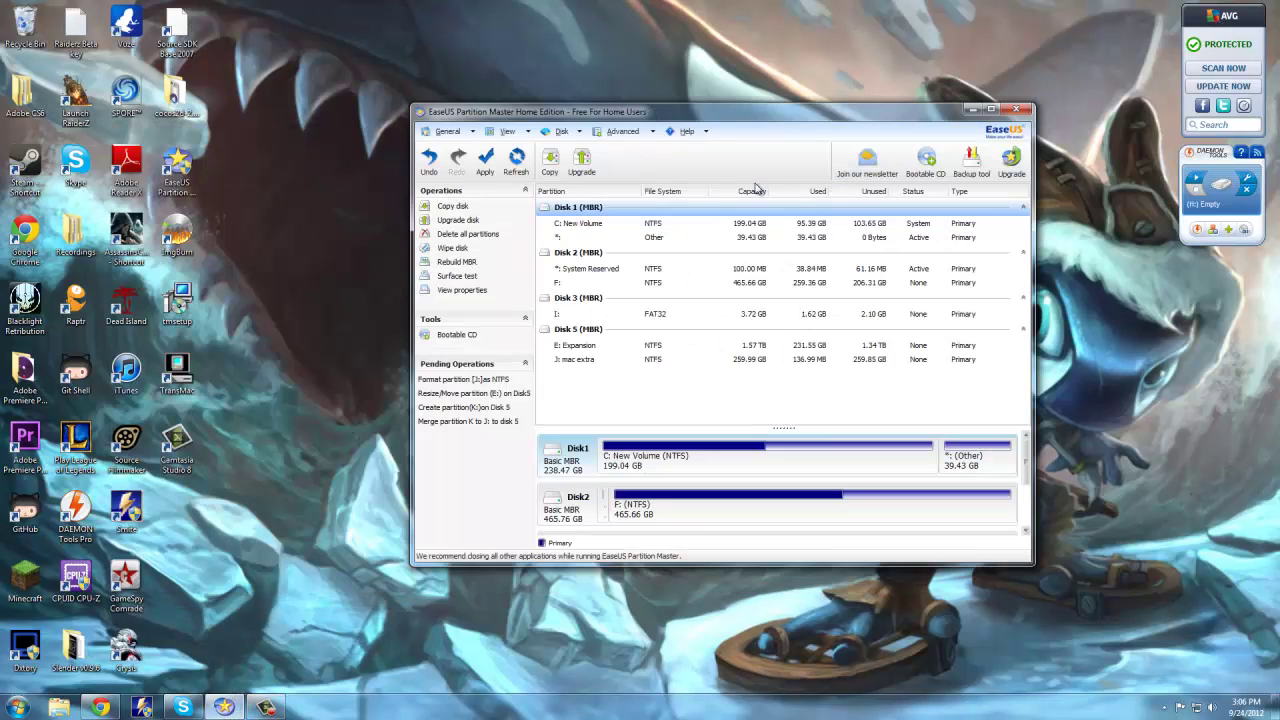
click(588, 224)
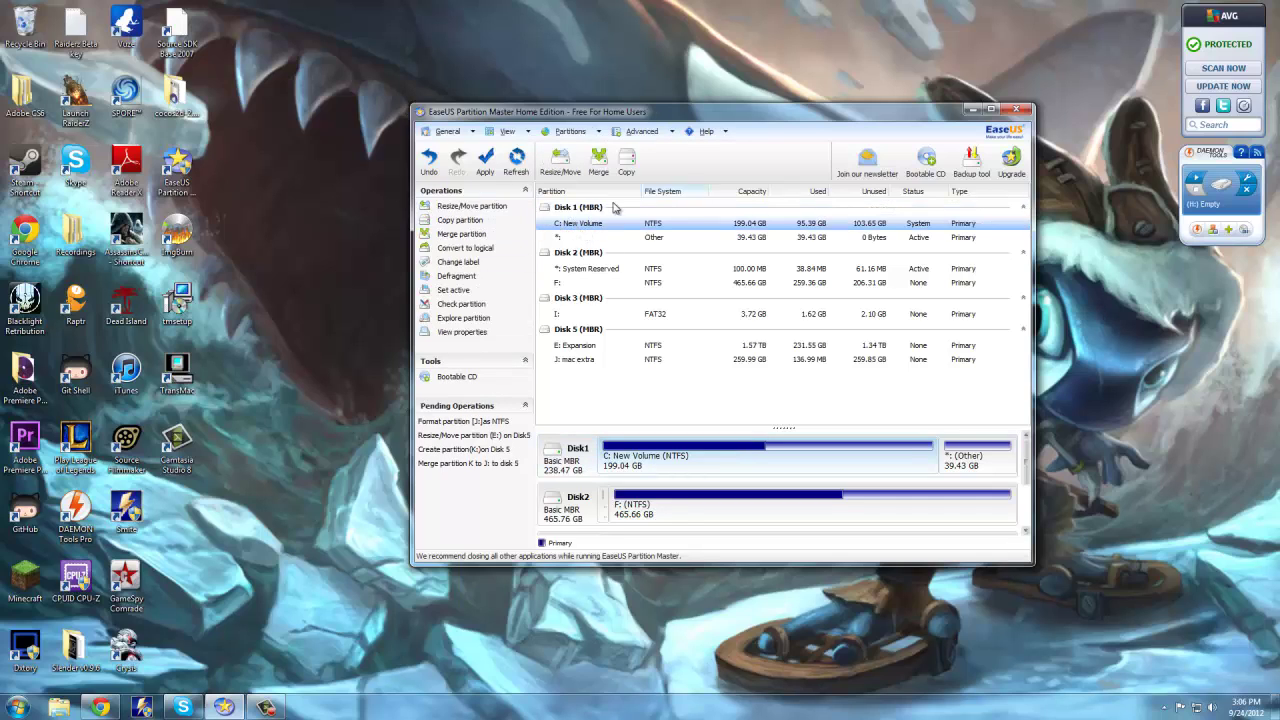
- Resize C: New Volume back and forth, ending at 203815.8 MB with 0.0 MB unallocated after
click(559, 169)
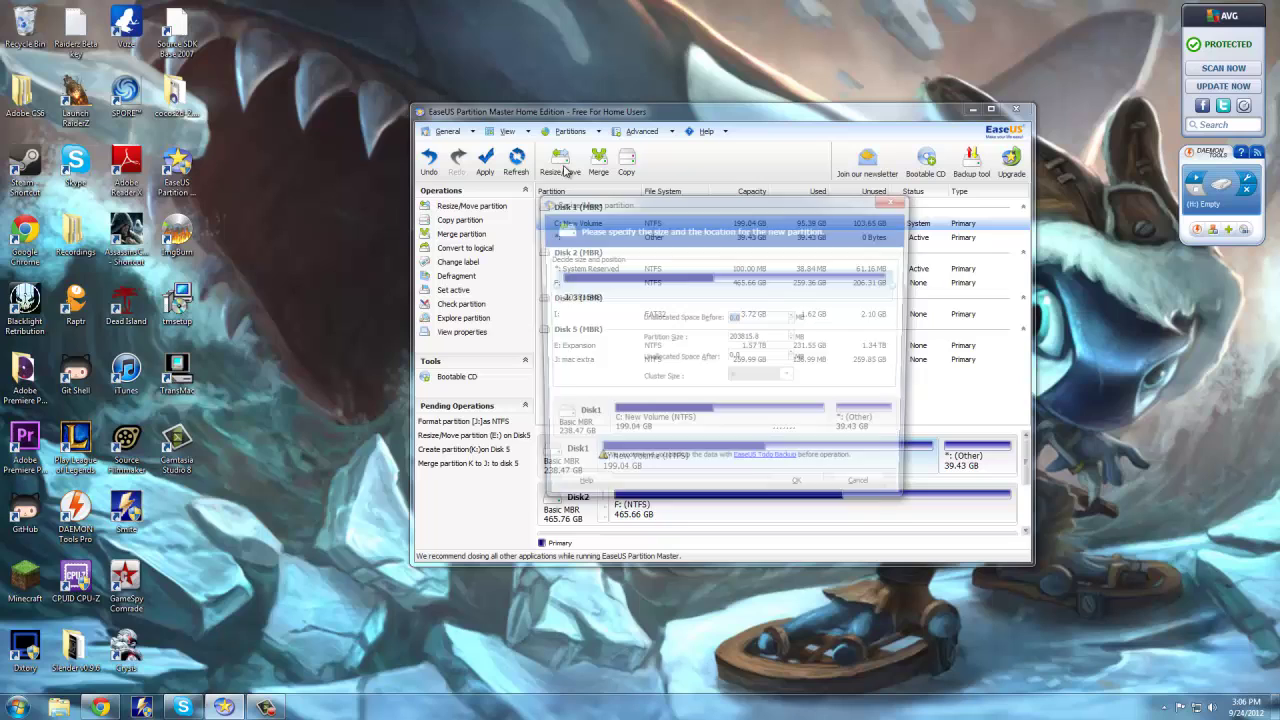
drag(903, 285, 740, 285)
drag(814, 297, 957, 286)
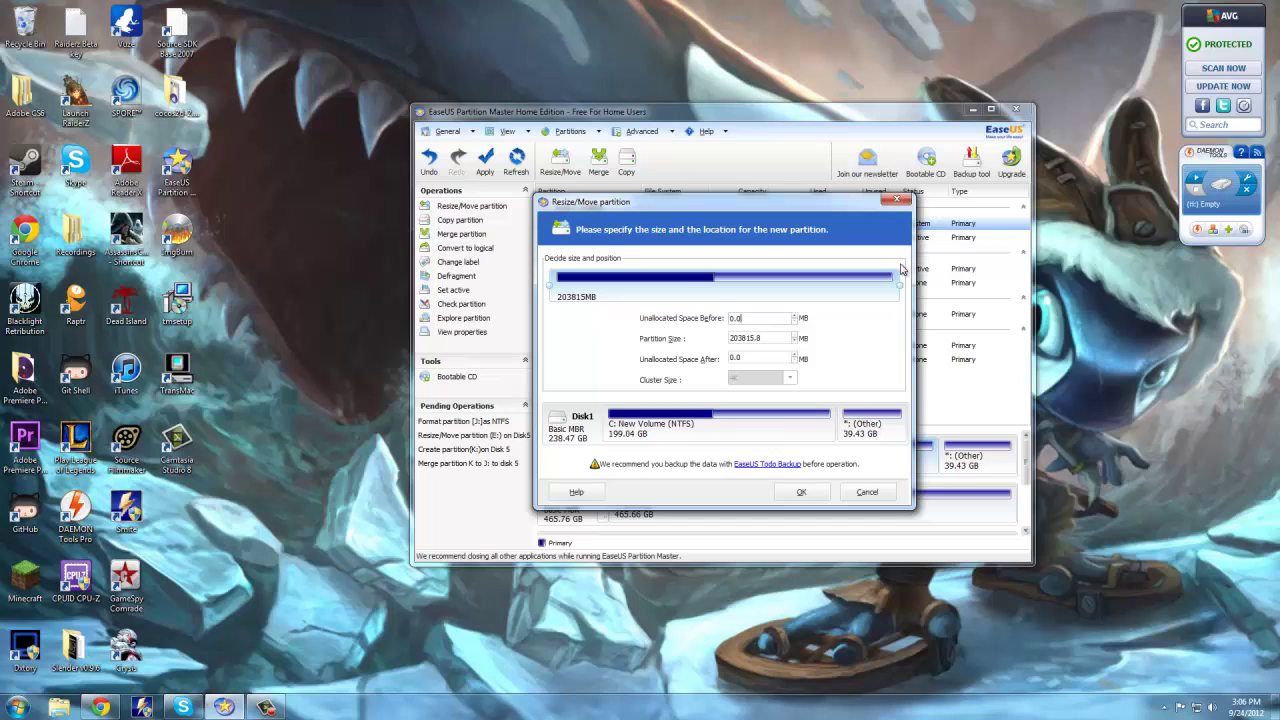
drag(898, 285, 735, 288)
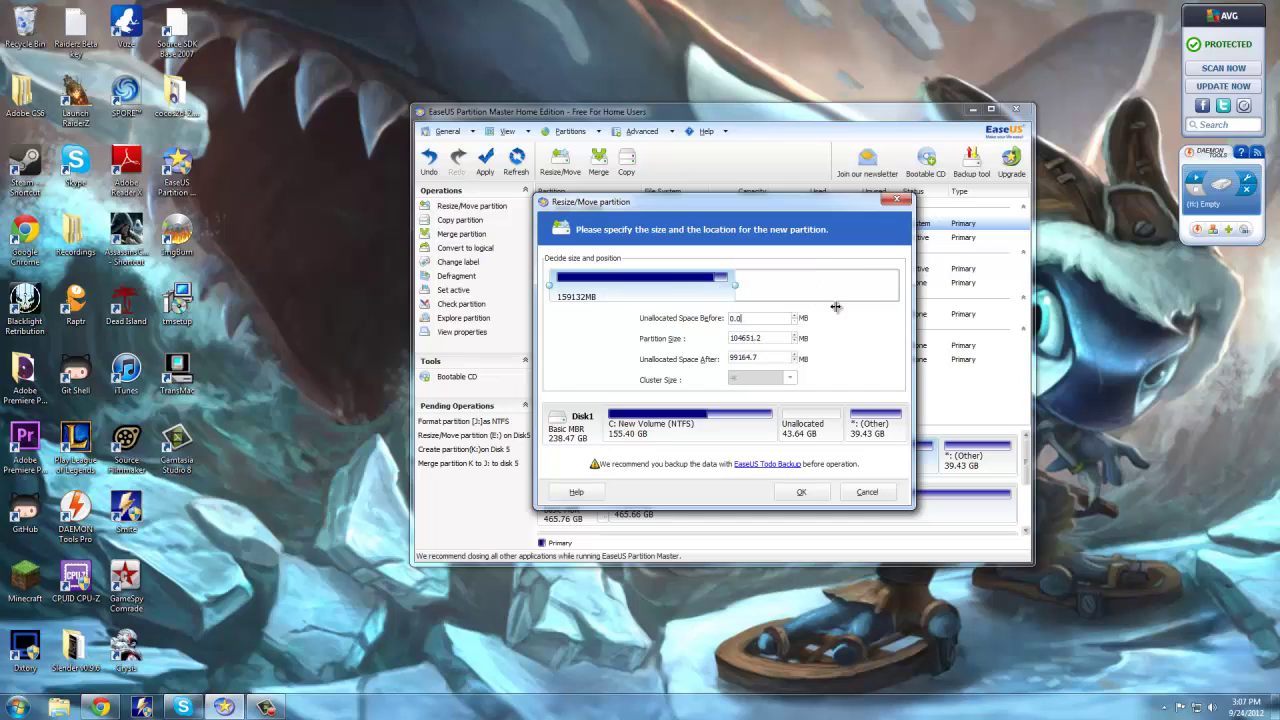
drag(835, 307, 898, 286)
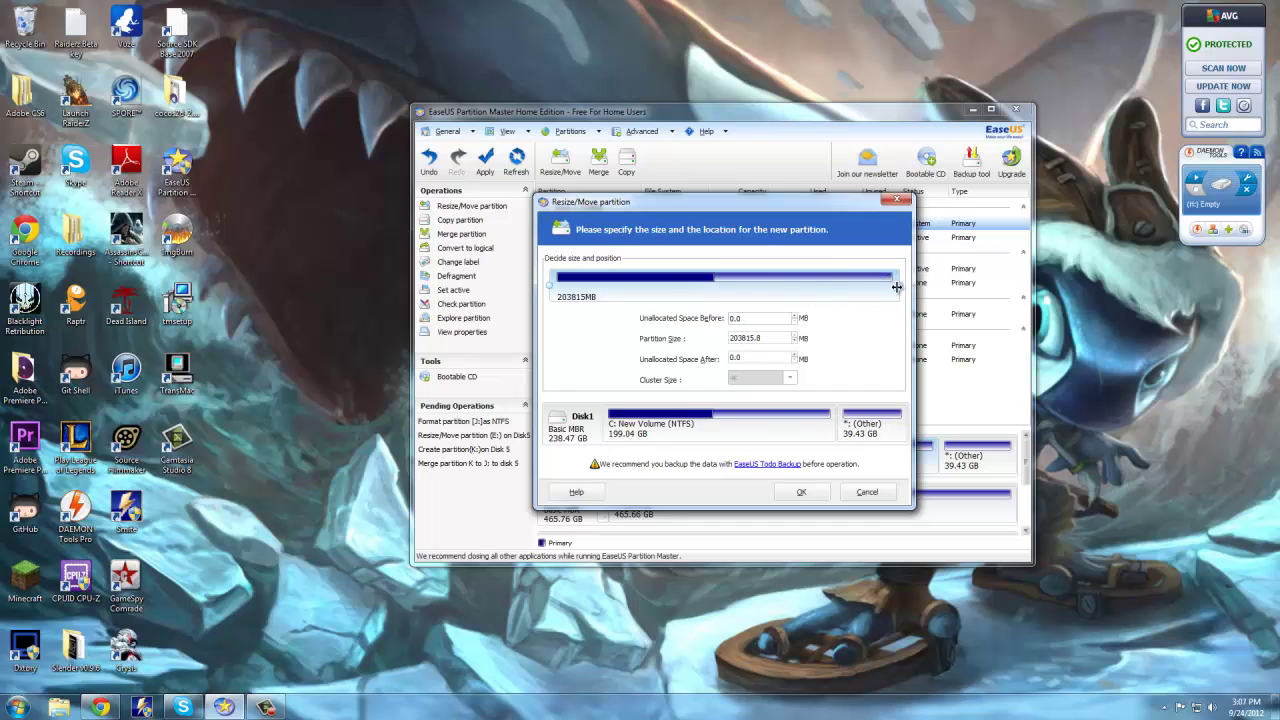
drag(900, 287, 728, 285)
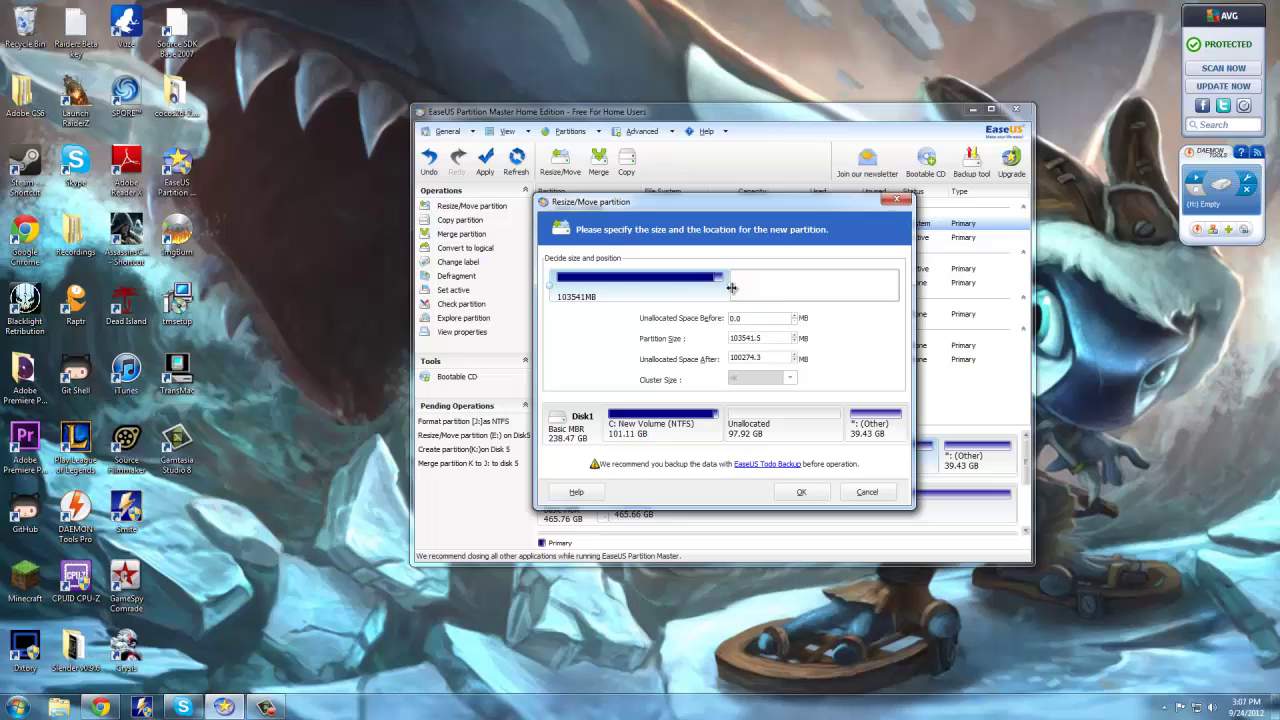
mouse_move(728, 285)
mouse_down()
mouse_move(750, 286)
mouse_move(722, 286)
mouse_up()
drag(729, 286, 900, 270)
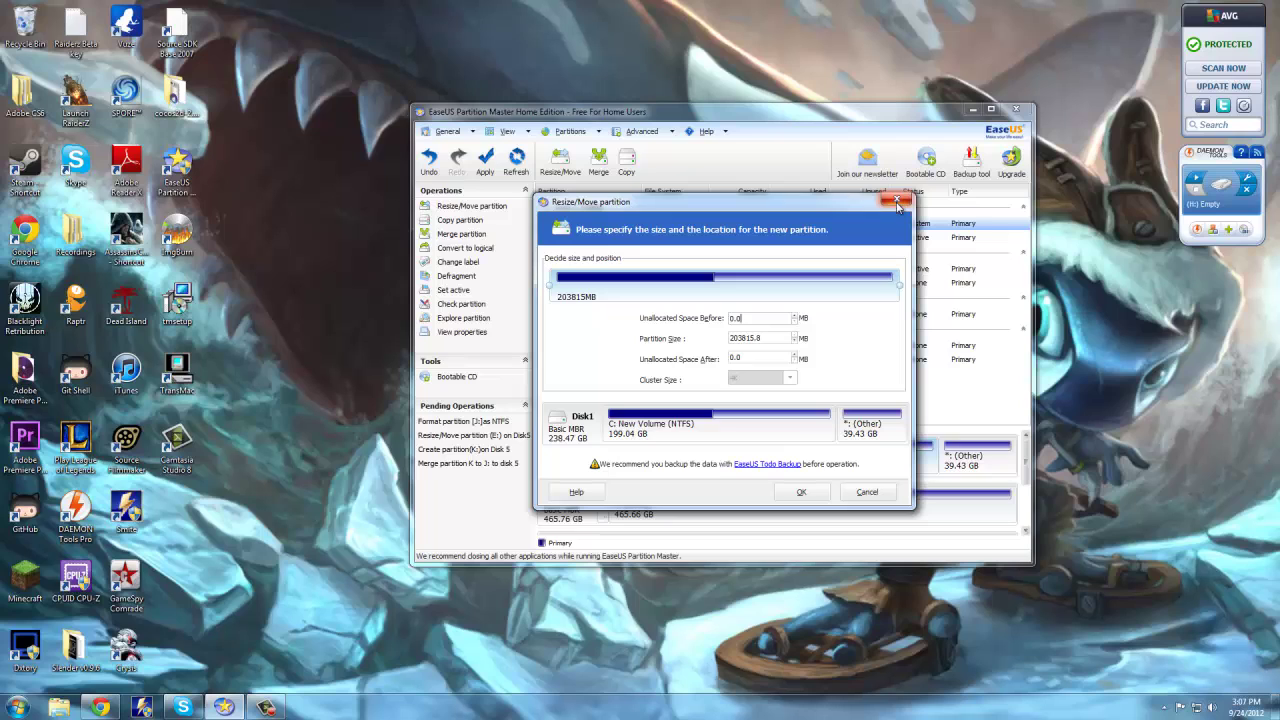
- Close the Resize/Move dialog without applying and reselect C: New Volume, still 199.04 GB
click(898, 204)
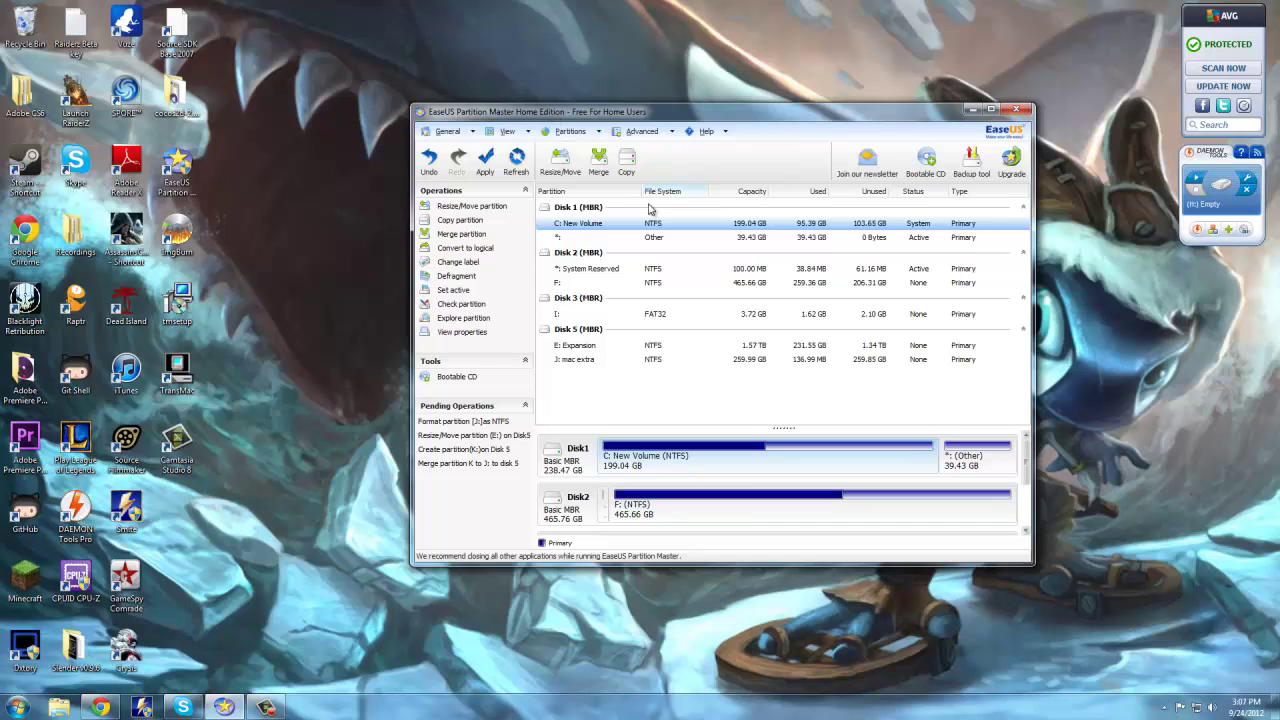
click(740, 241)
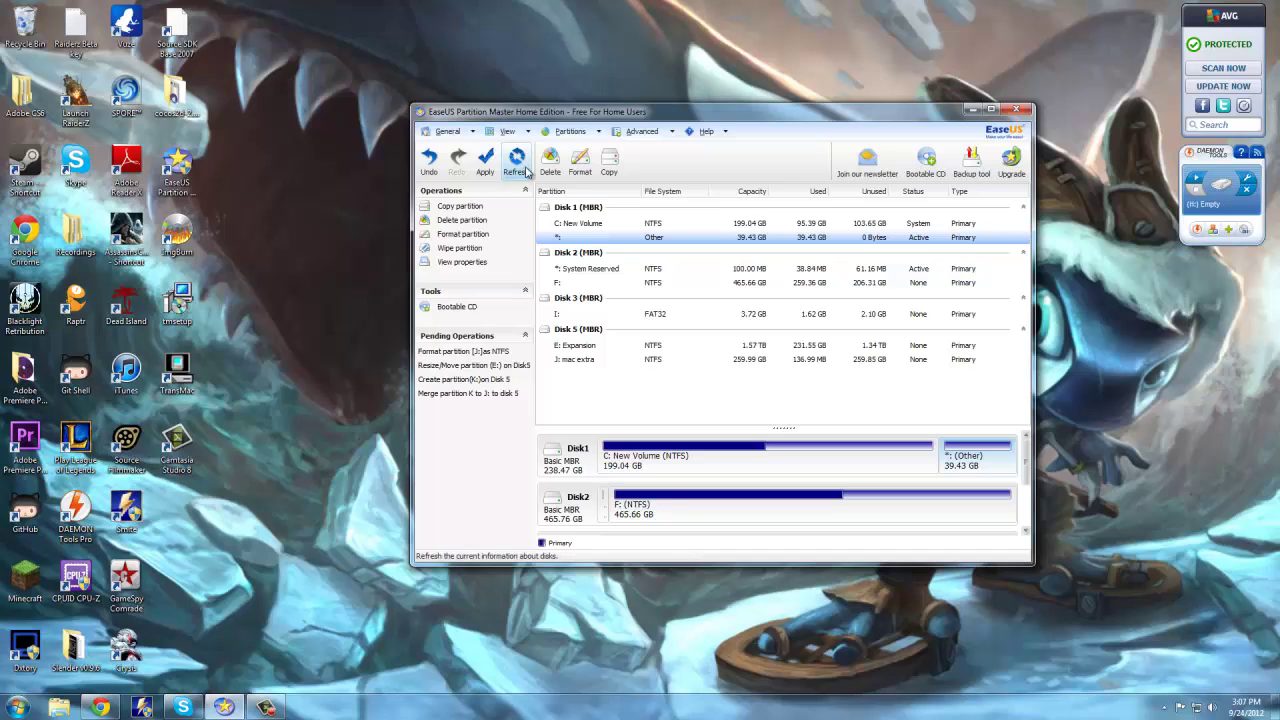
click(603, 360)
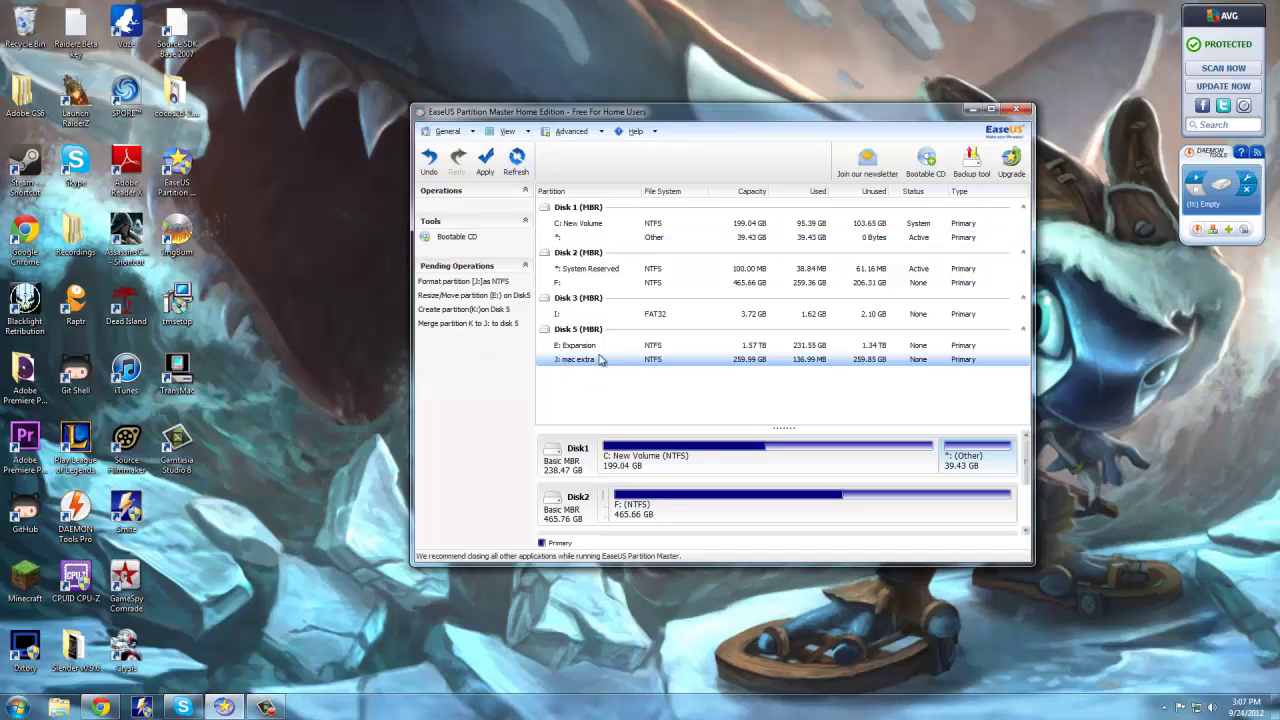
click(603, 348)
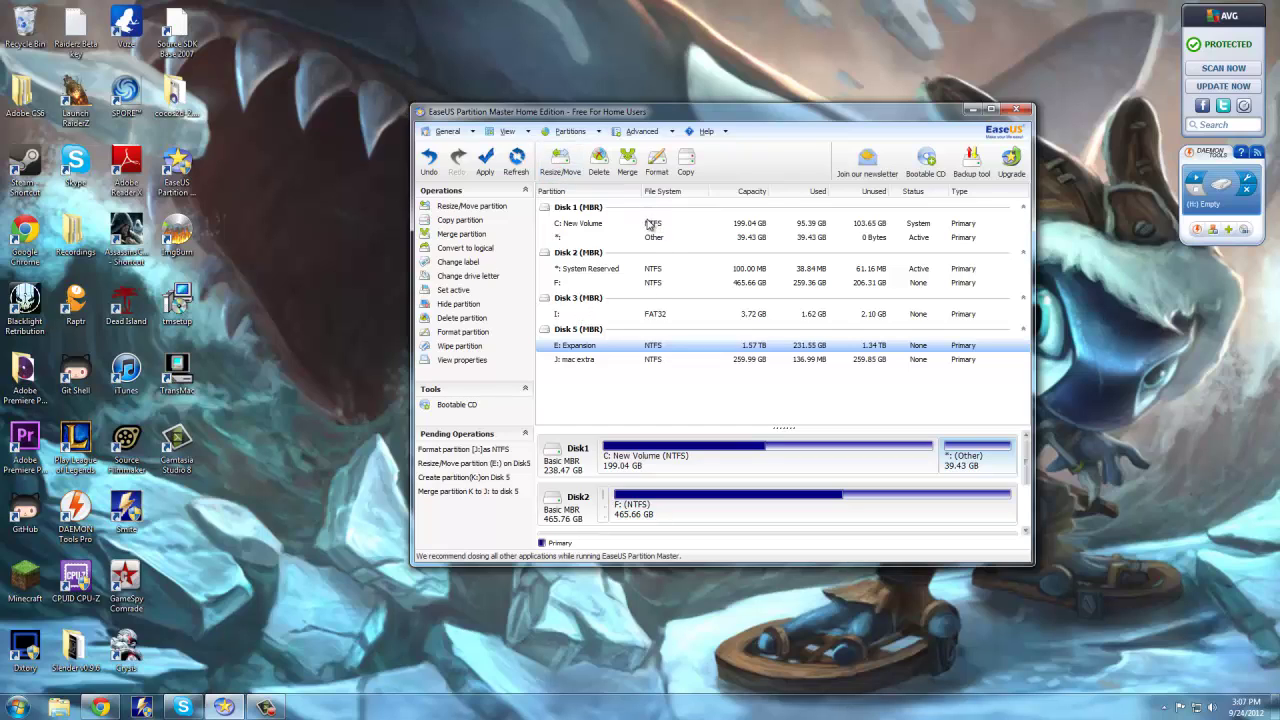
click(651, 224)
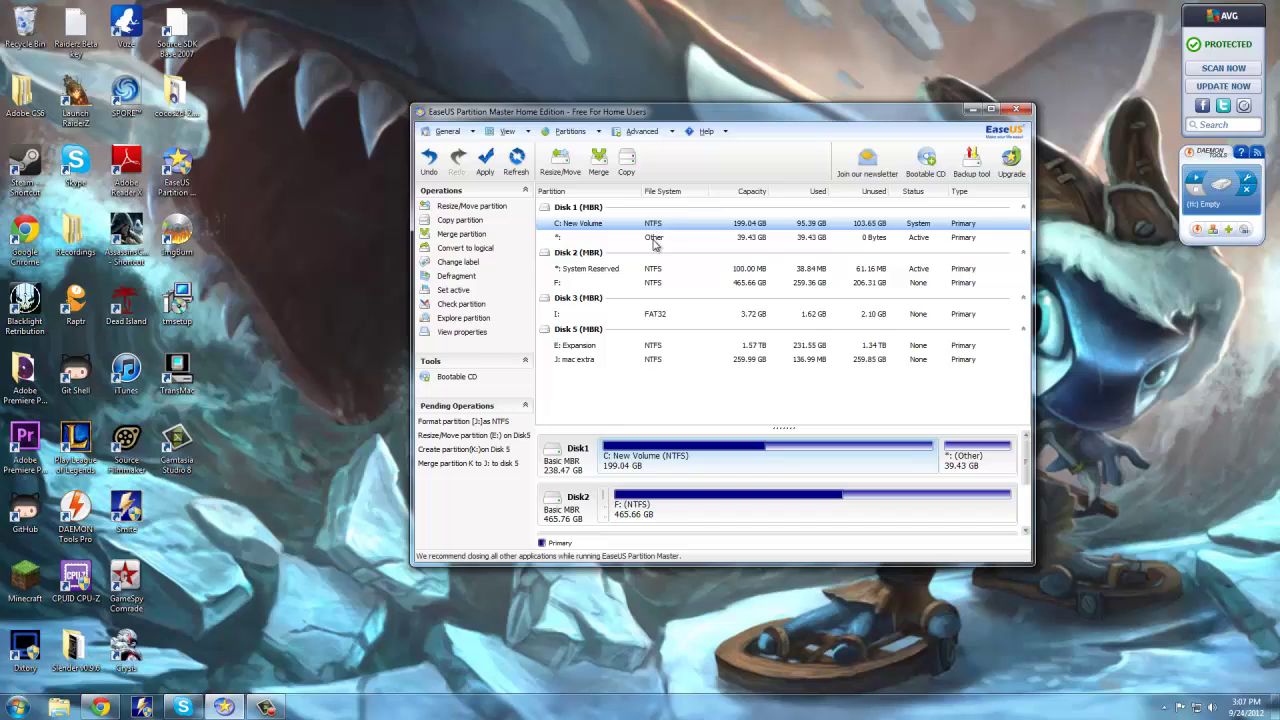
click(654, 239)
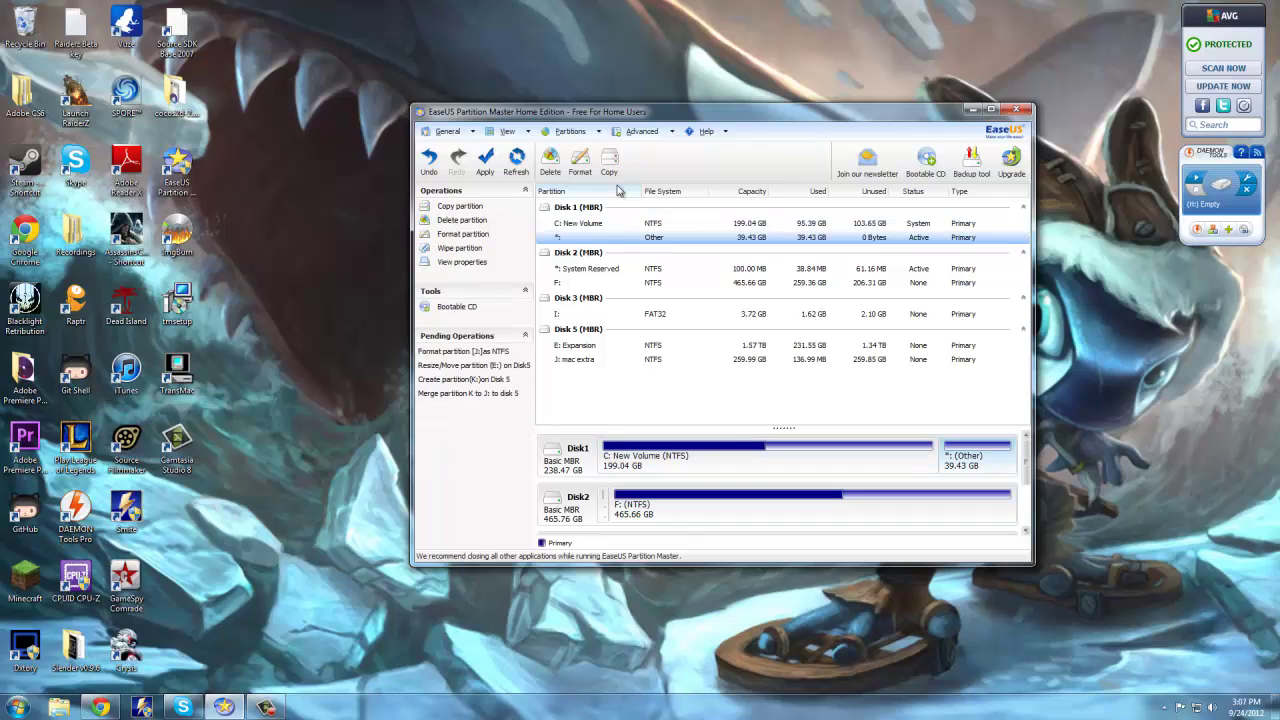
click(668, 226)
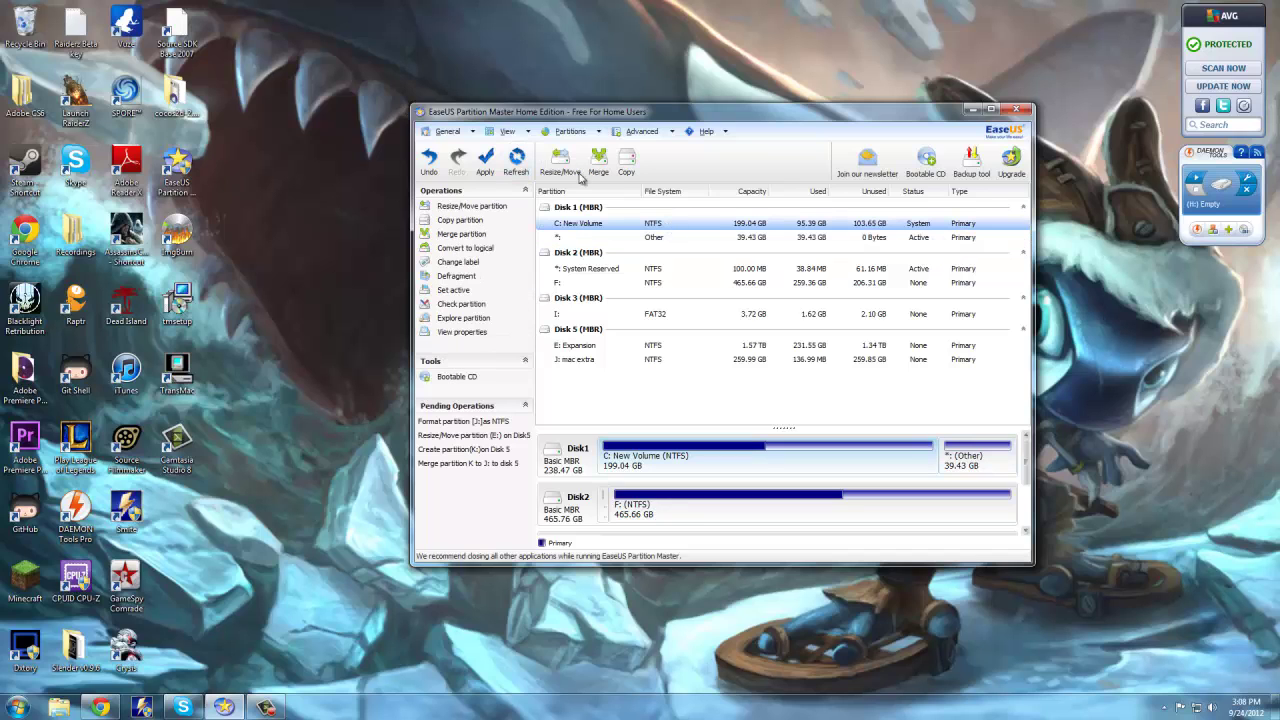
- Resize C: New Volume to about 197935 MB (193.30 GB), freeing 5.74 GB, and dismiss the locking notice
click(568, 168)
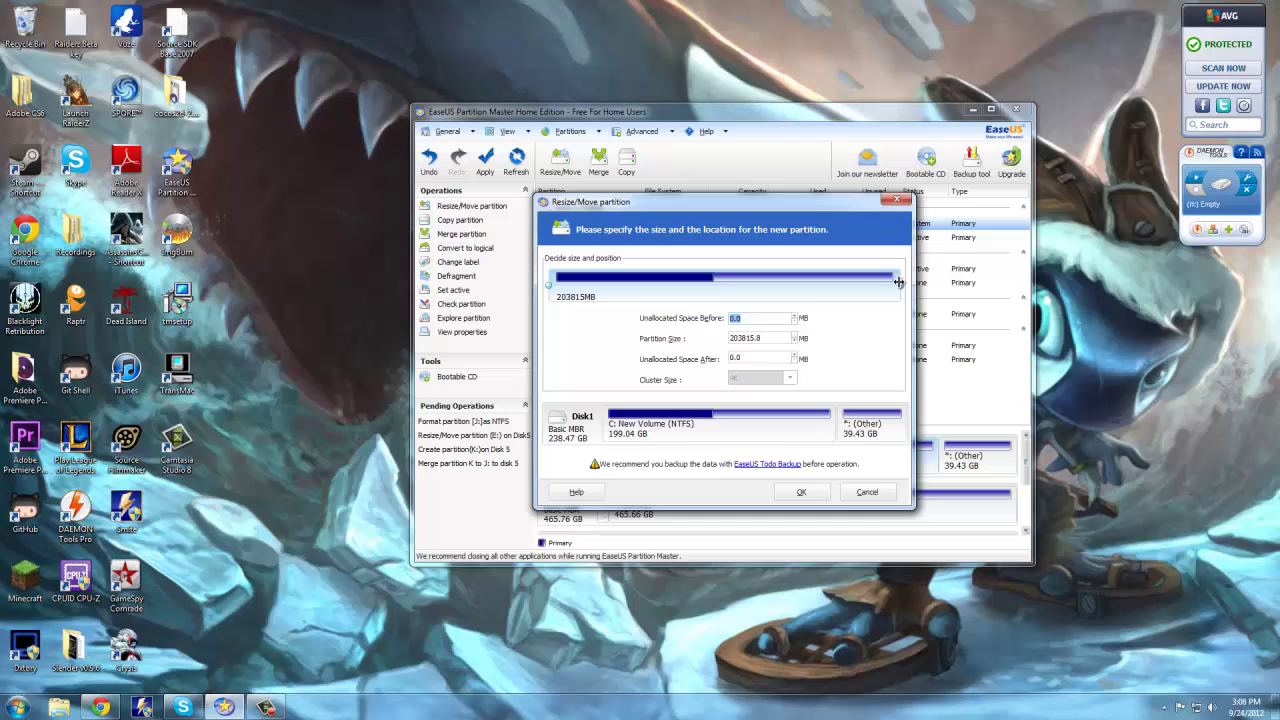
drag(896, 281, 885, 291)
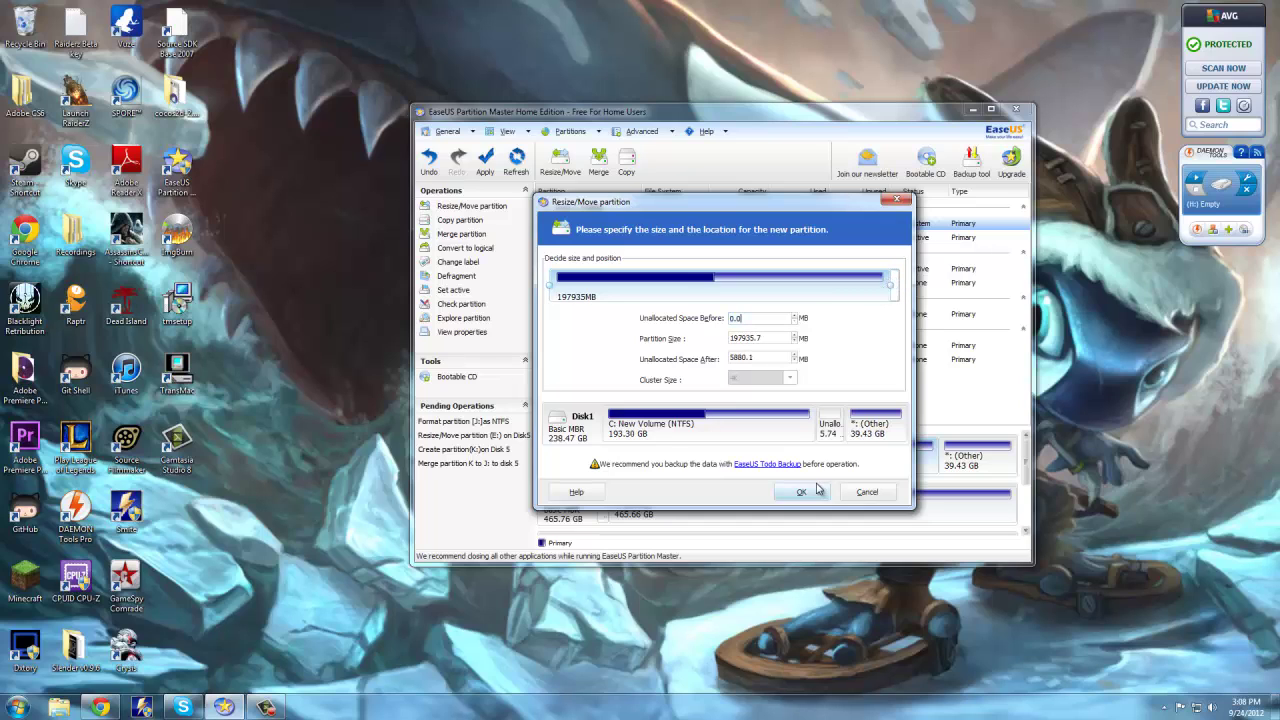
click(801, 491)
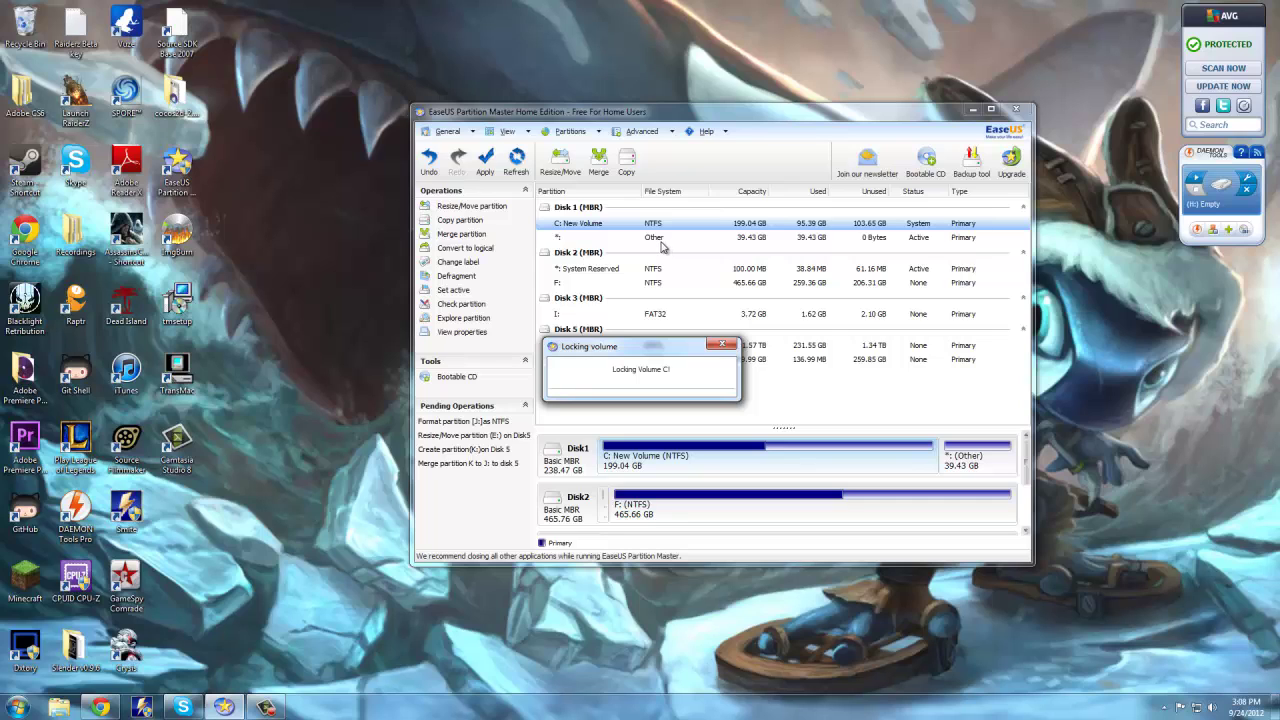
click(721, 344)
- Create a 5.74 GB Primary, Unformatted partition K: in Disk 1's unallocated space
click(658, 239)
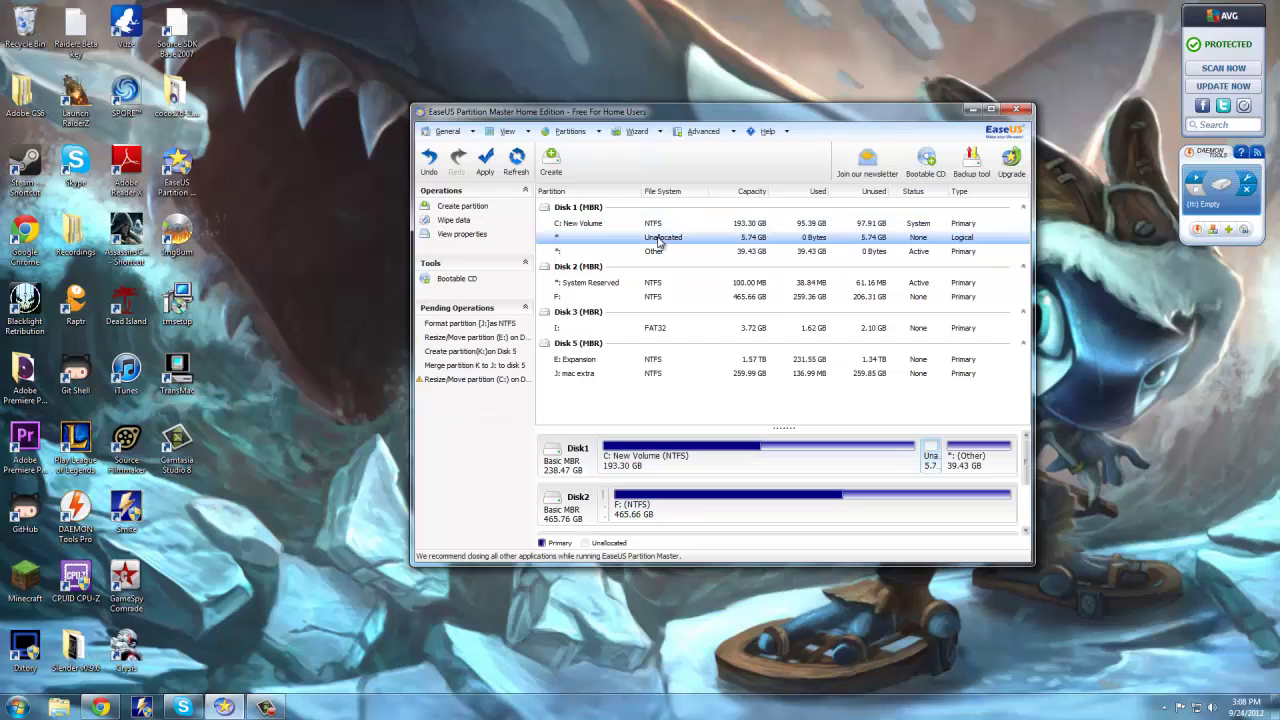
click(551, 160)
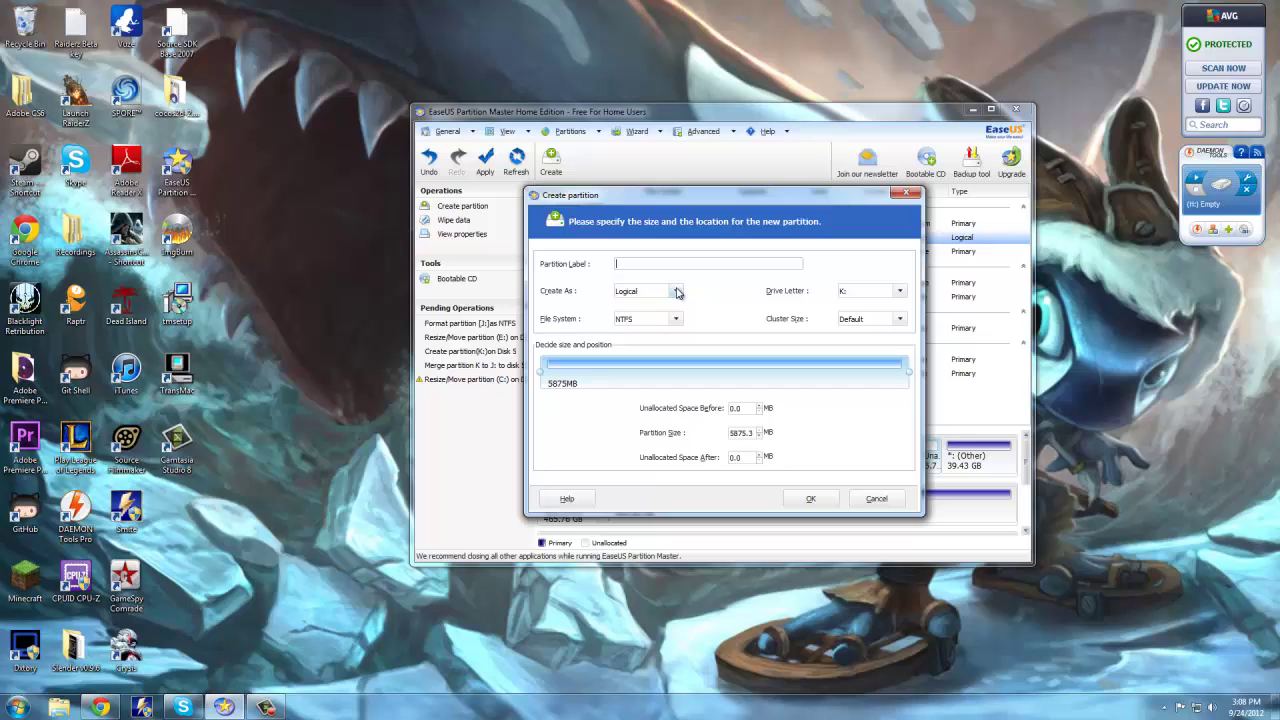
click(676, 291)
click(631, 306)
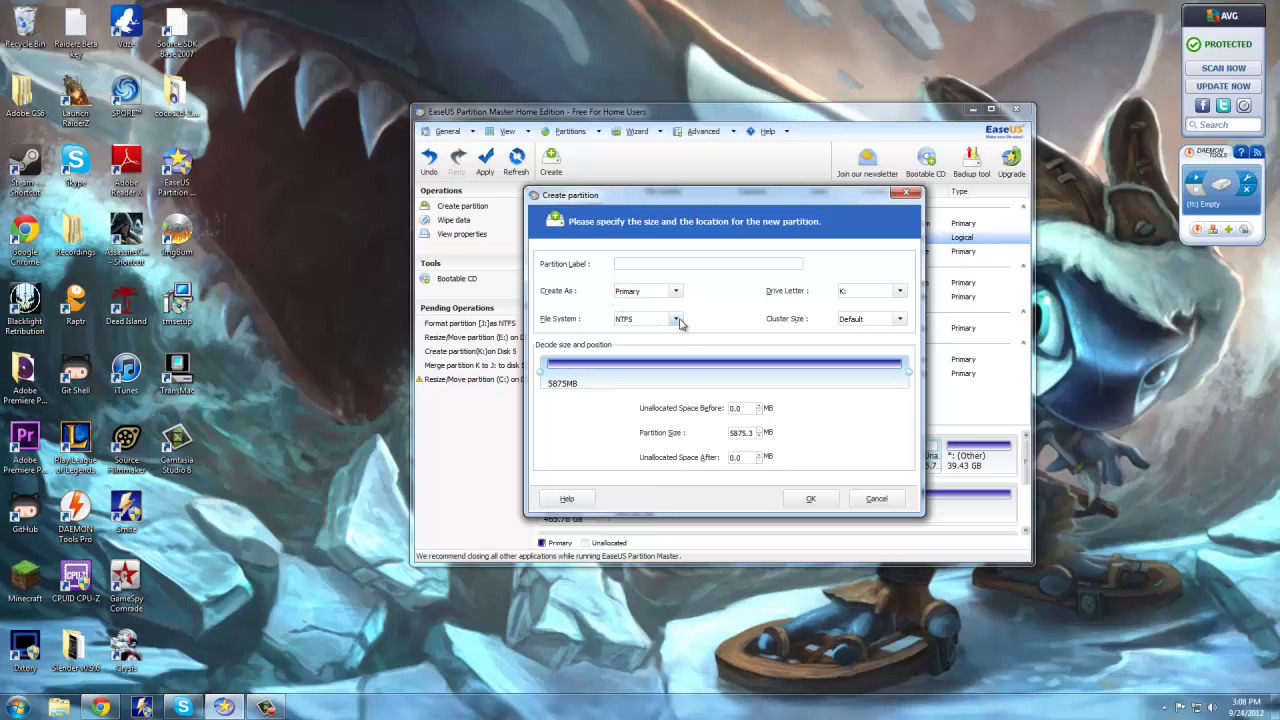
click(676, 319)
click(638, 400)
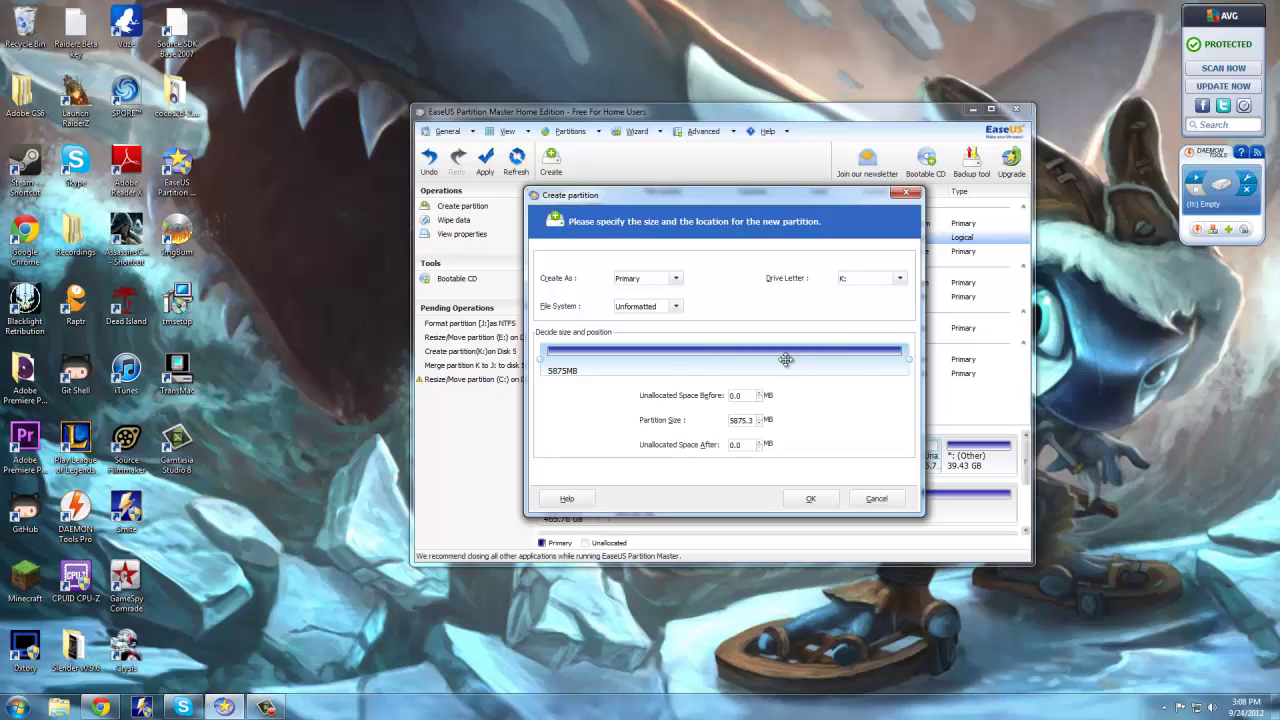
click(828, 505)
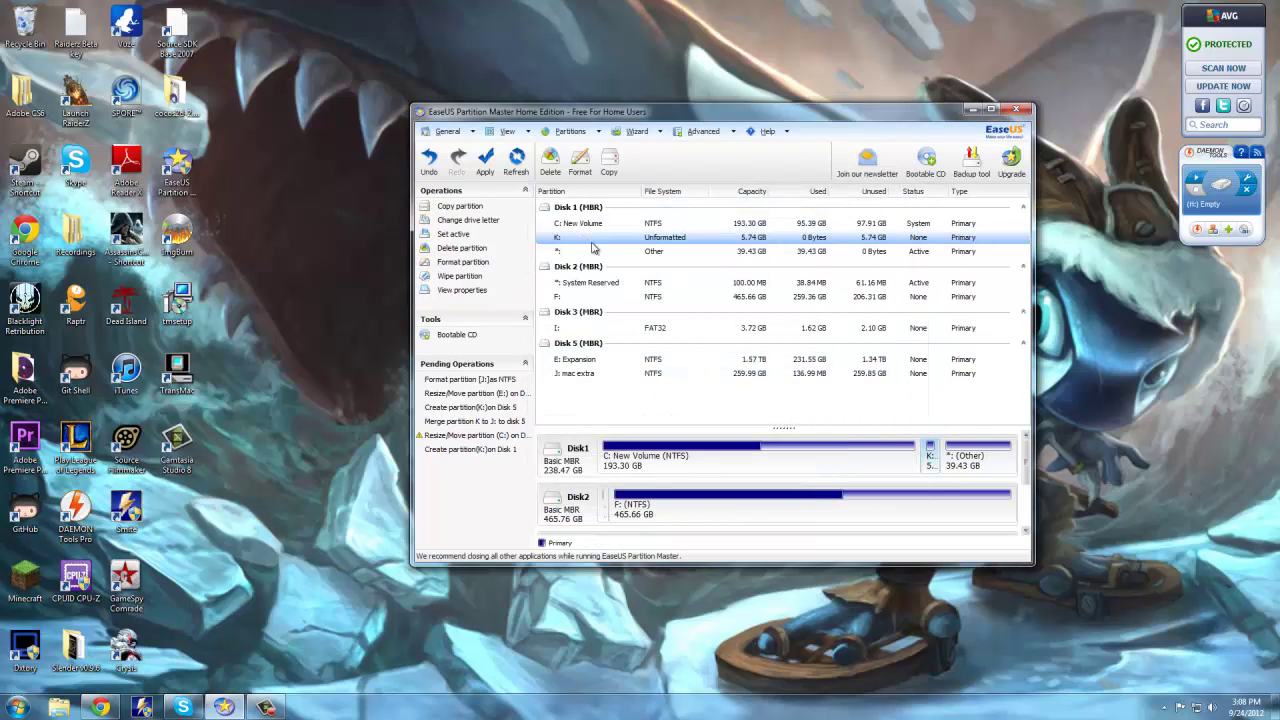
right_click(641, 239)
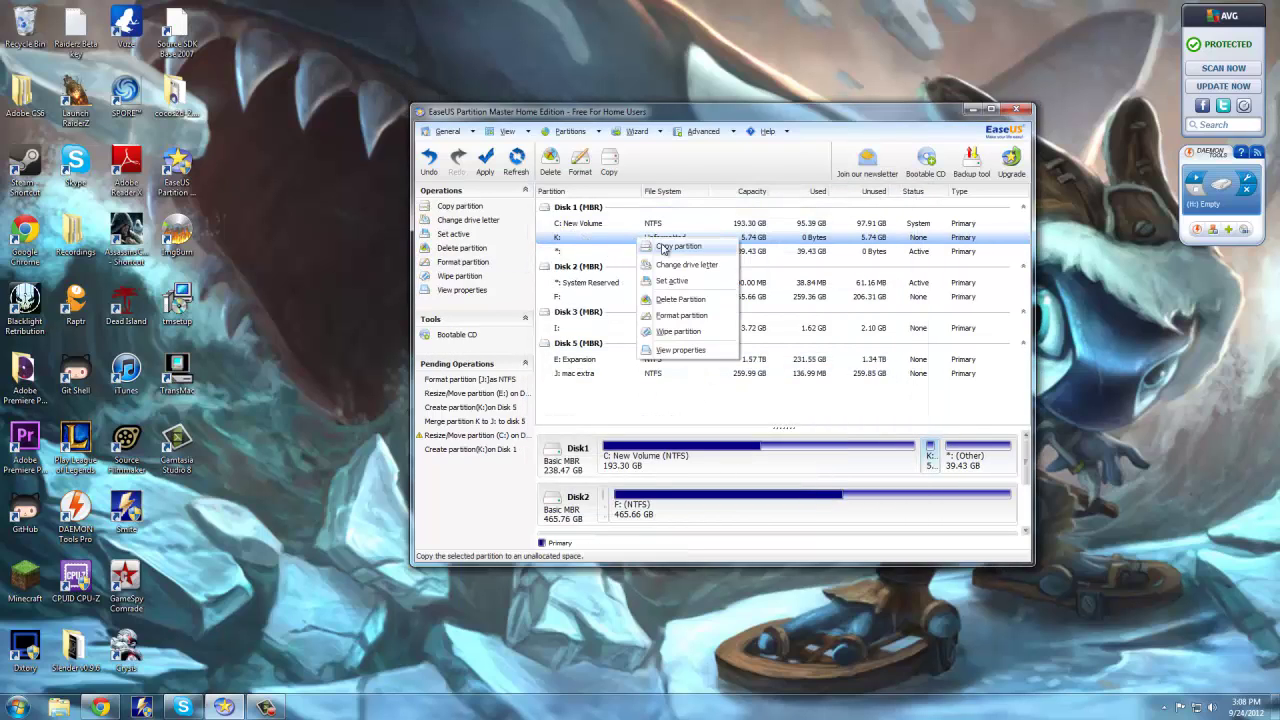
click(550, 162)
click(550, 162)
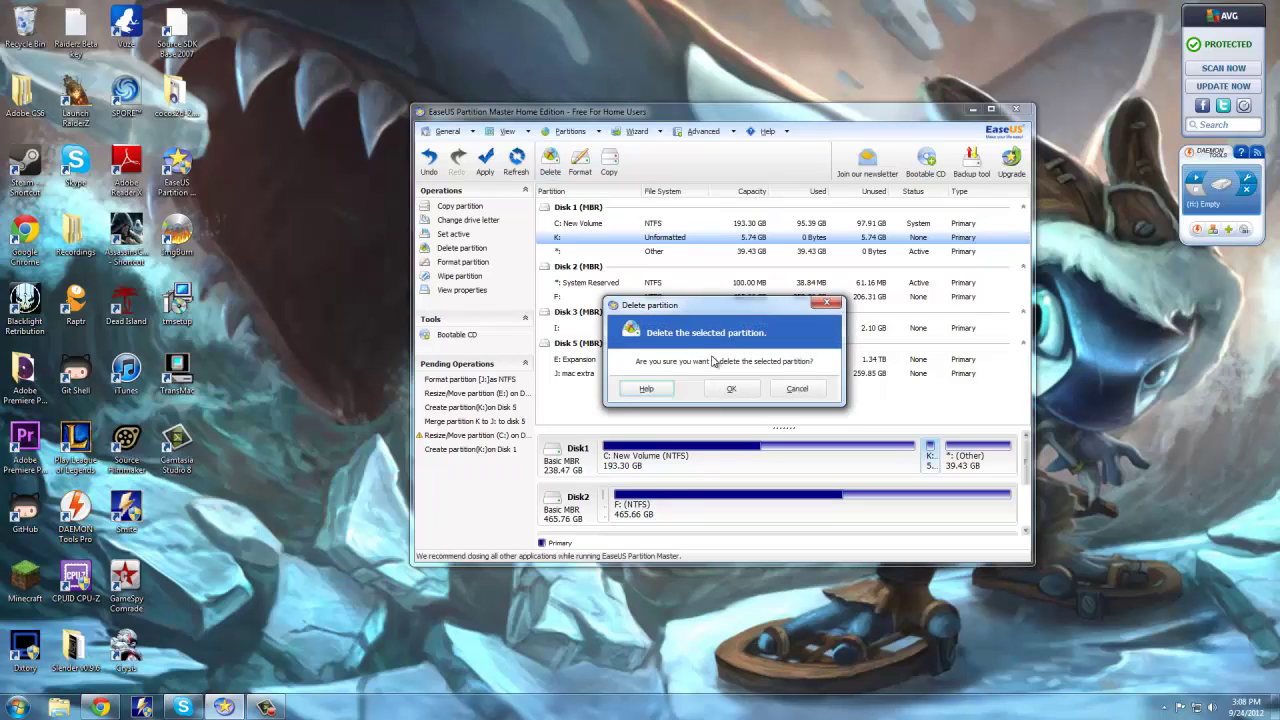
click(729, 388)
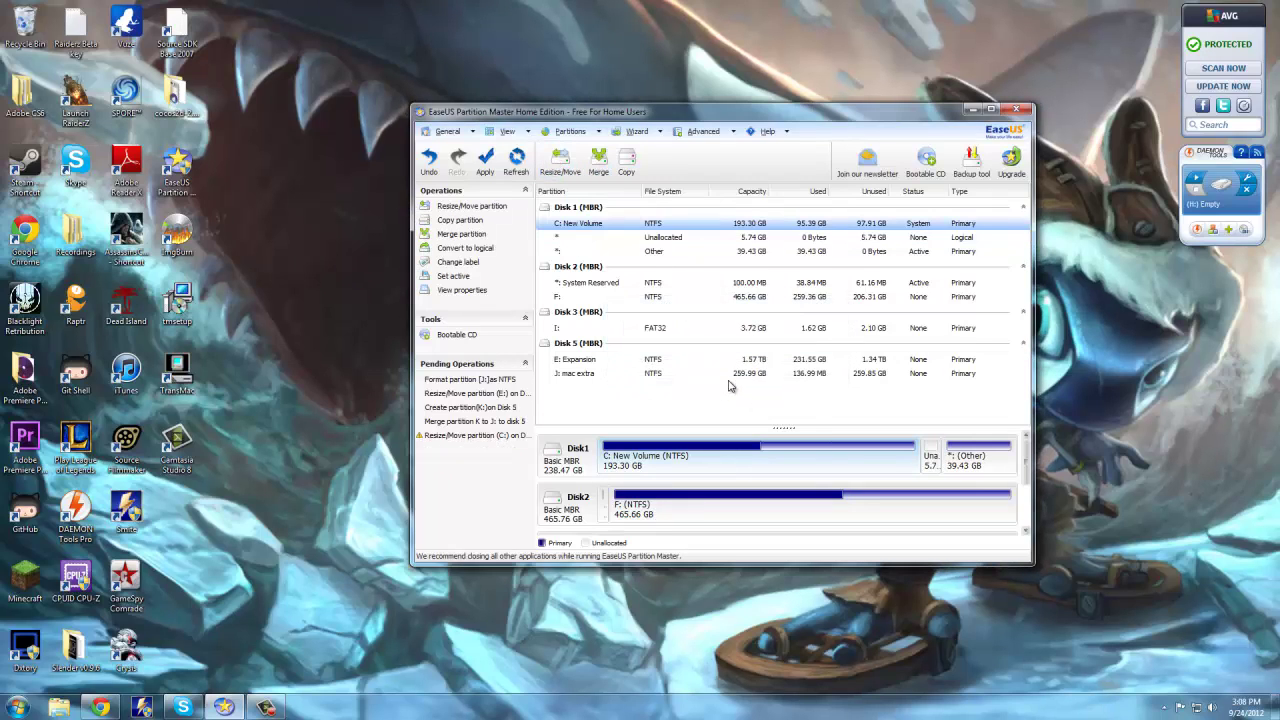
click(662, 240)
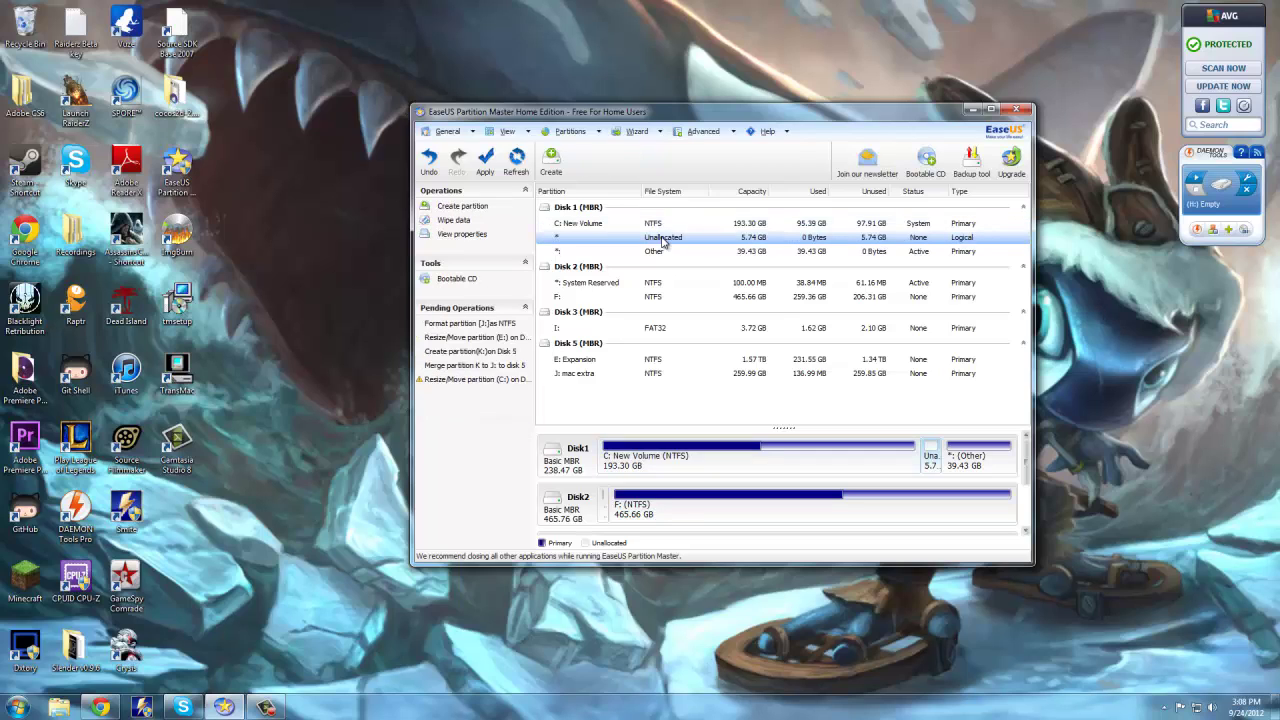
right_click(662, 240)
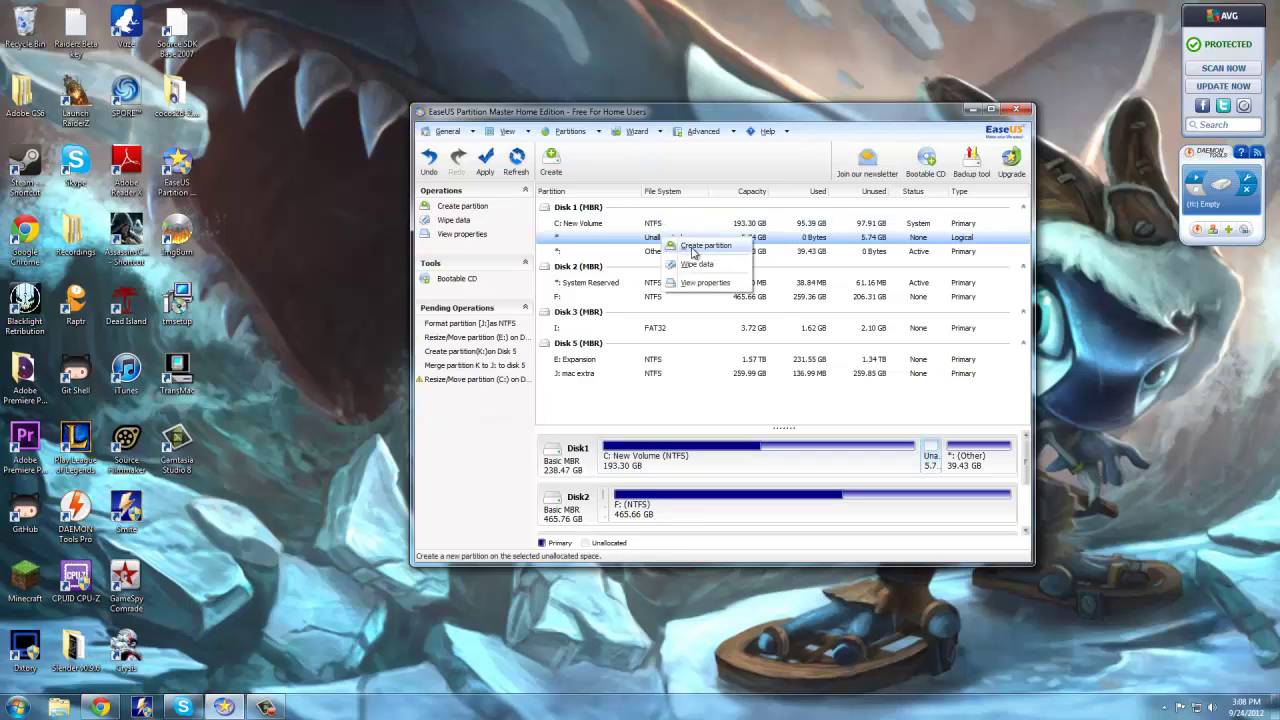
click(651, 244)
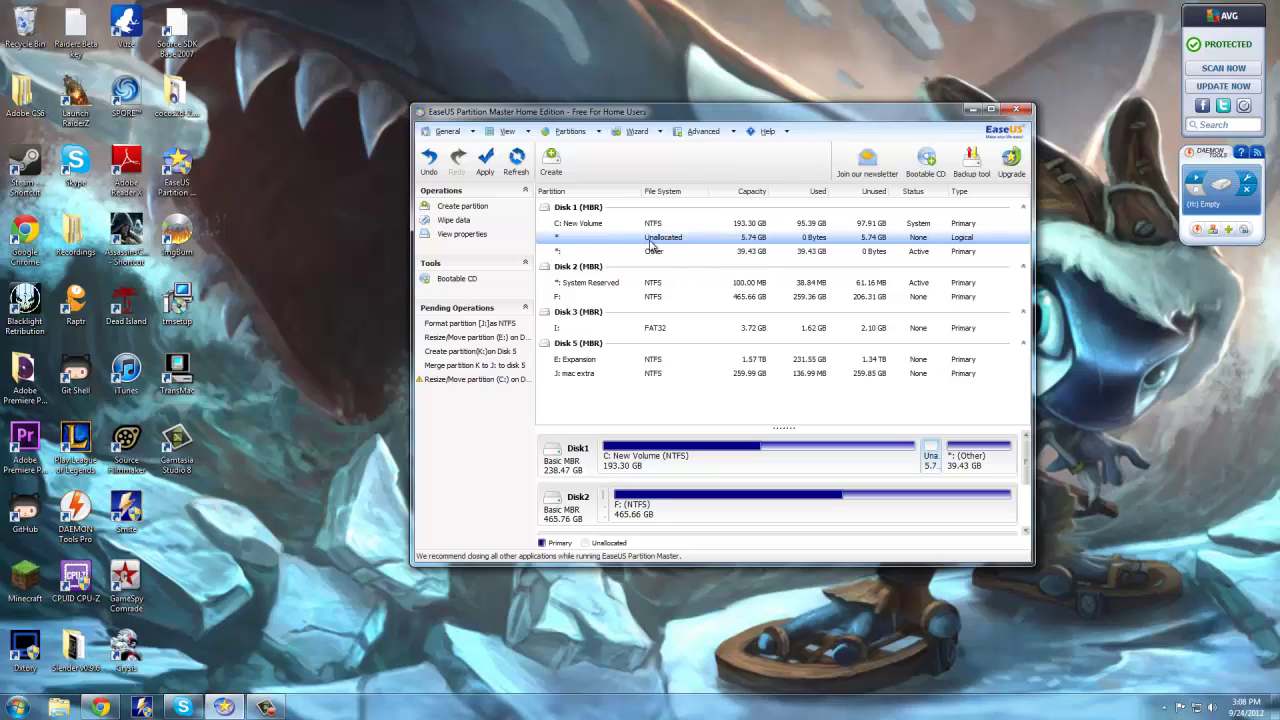
click(664, 228)
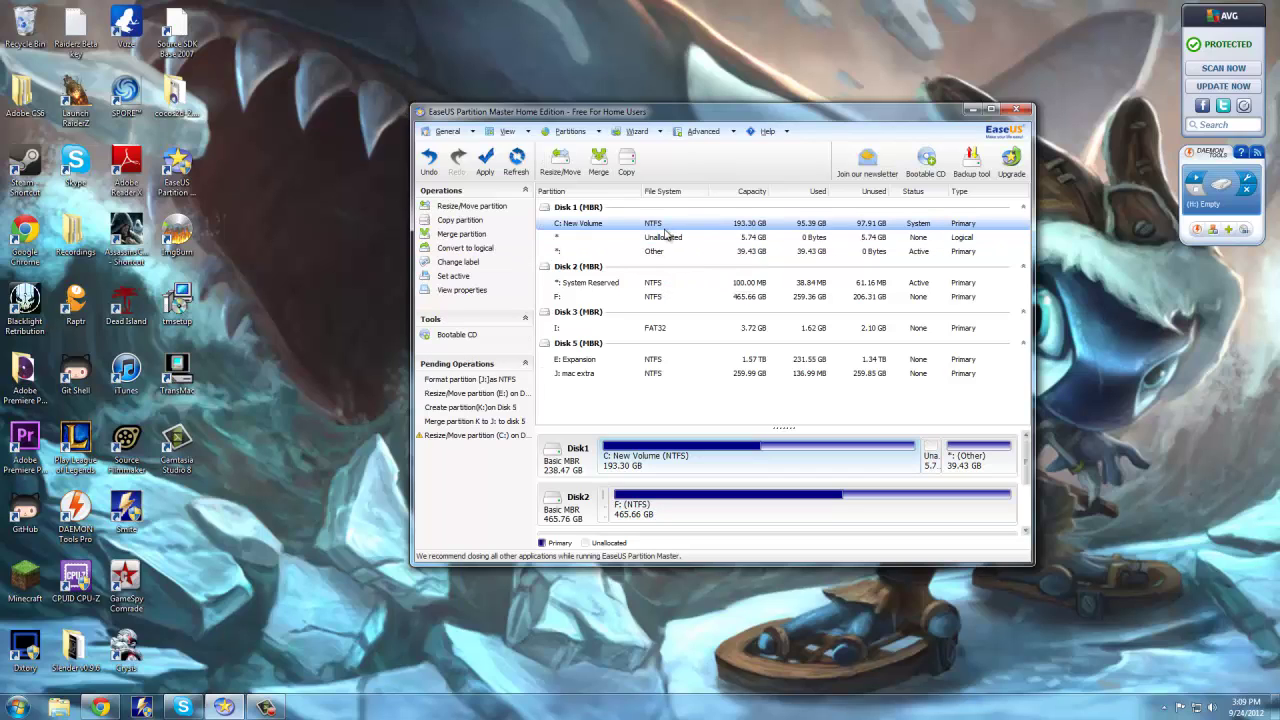
click(598, 160)
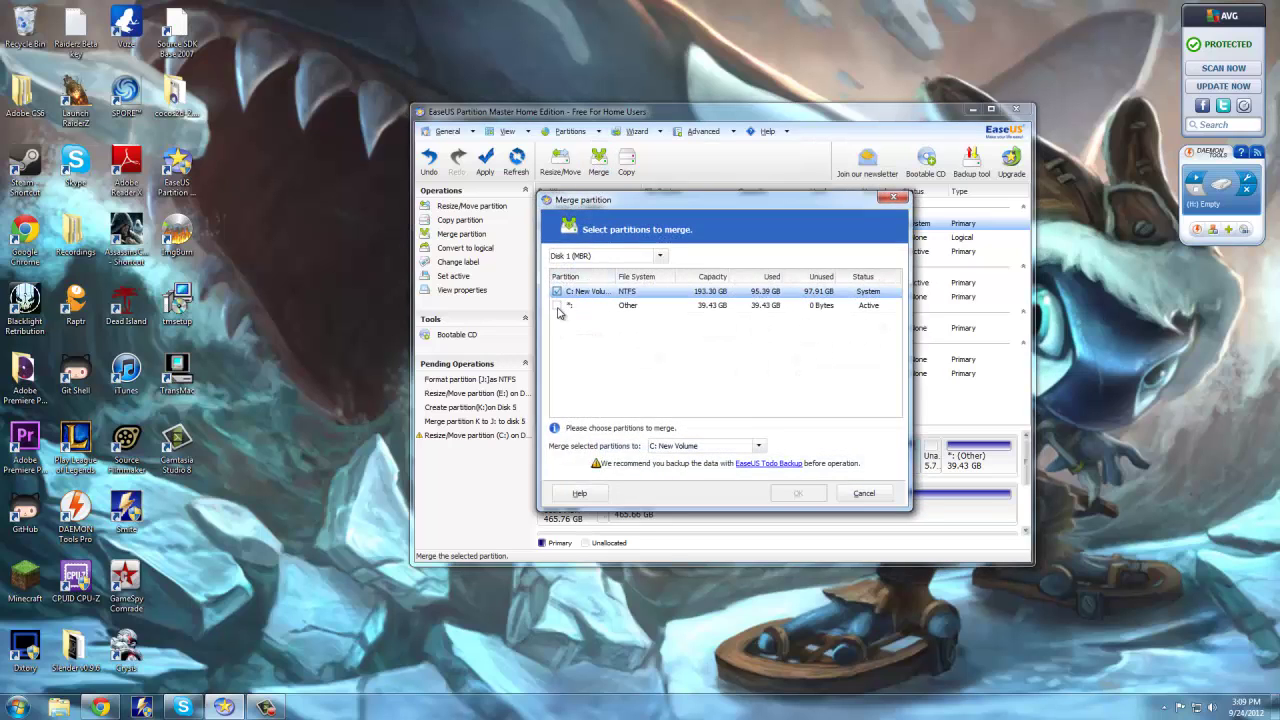
- Cancel the open merge and create a Primary partition K: in Disk 1's 5.74 GB unallocated space
click(865, 494)
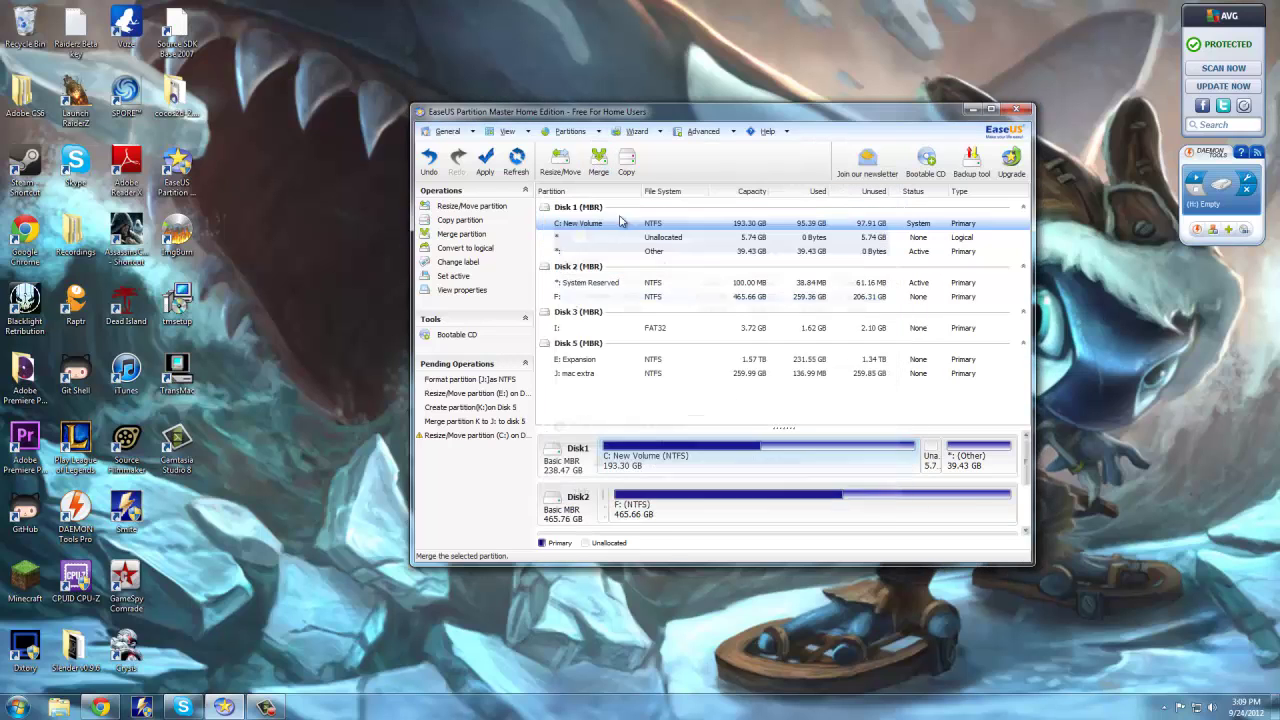
click(658, 241)
click(548, 160)
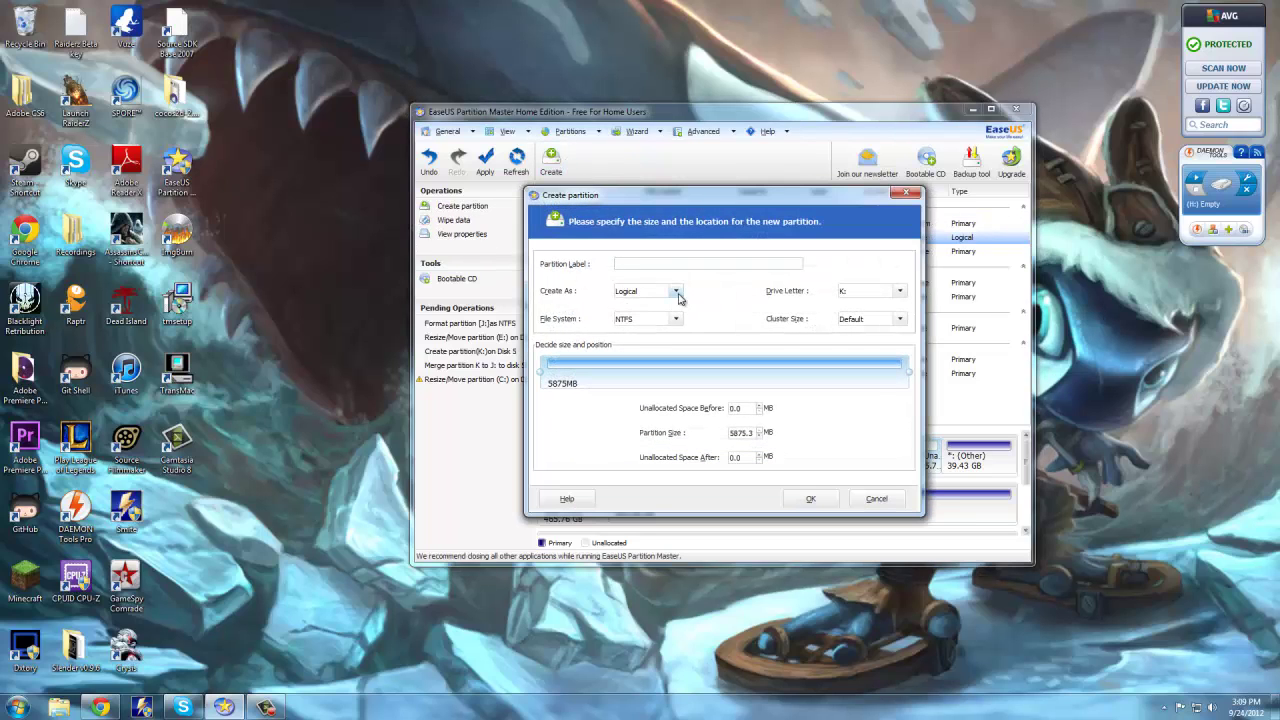
click(676, 291)
click(672, 292)
click(675, 291)
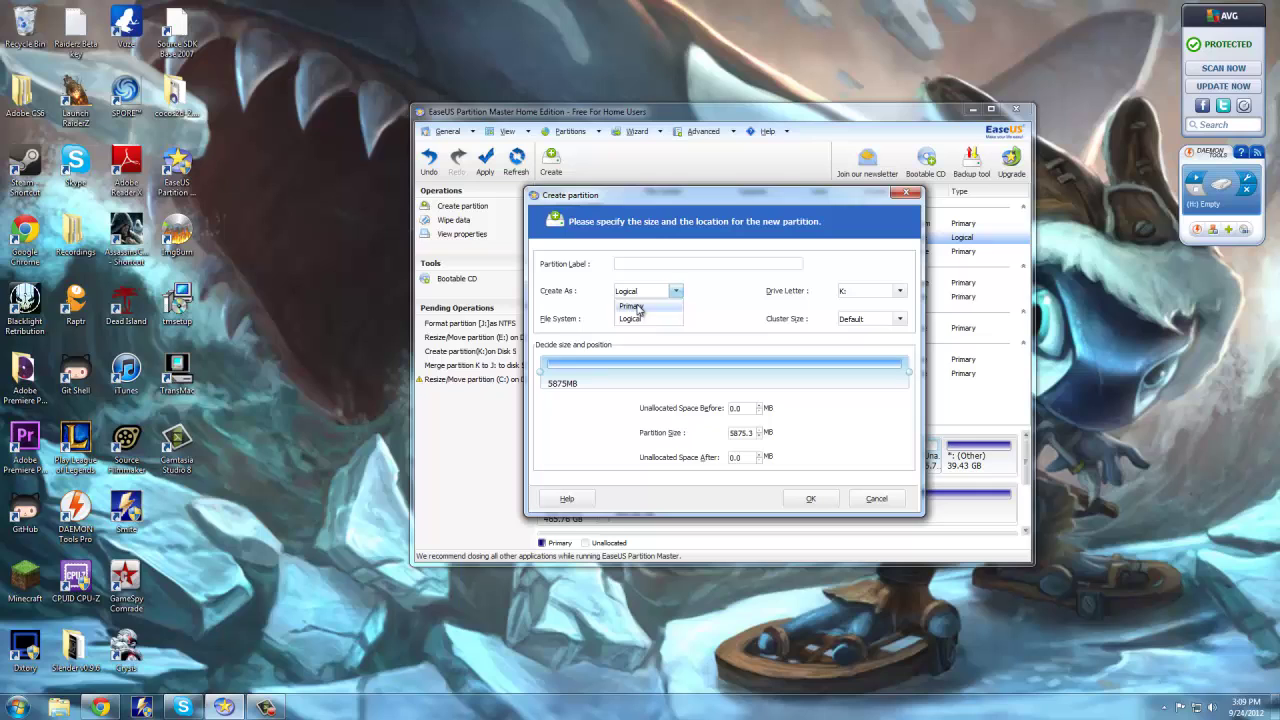
click(660, 318)
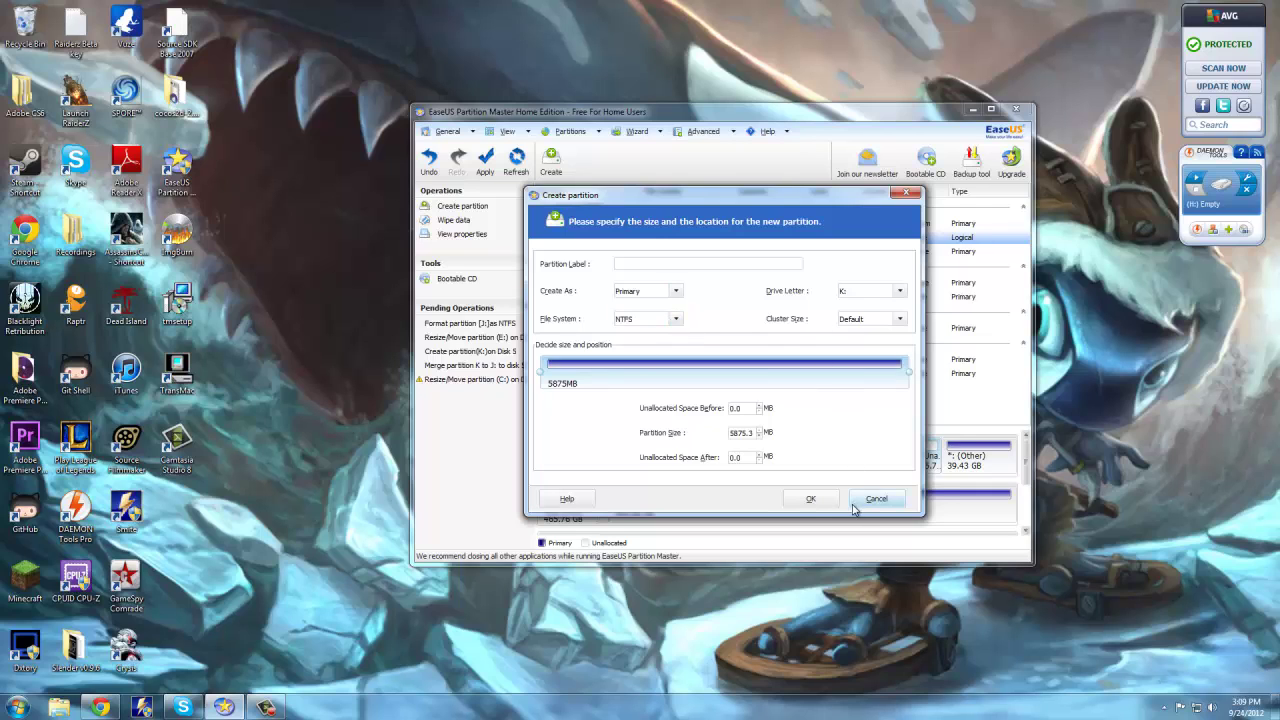
click(811, 498)
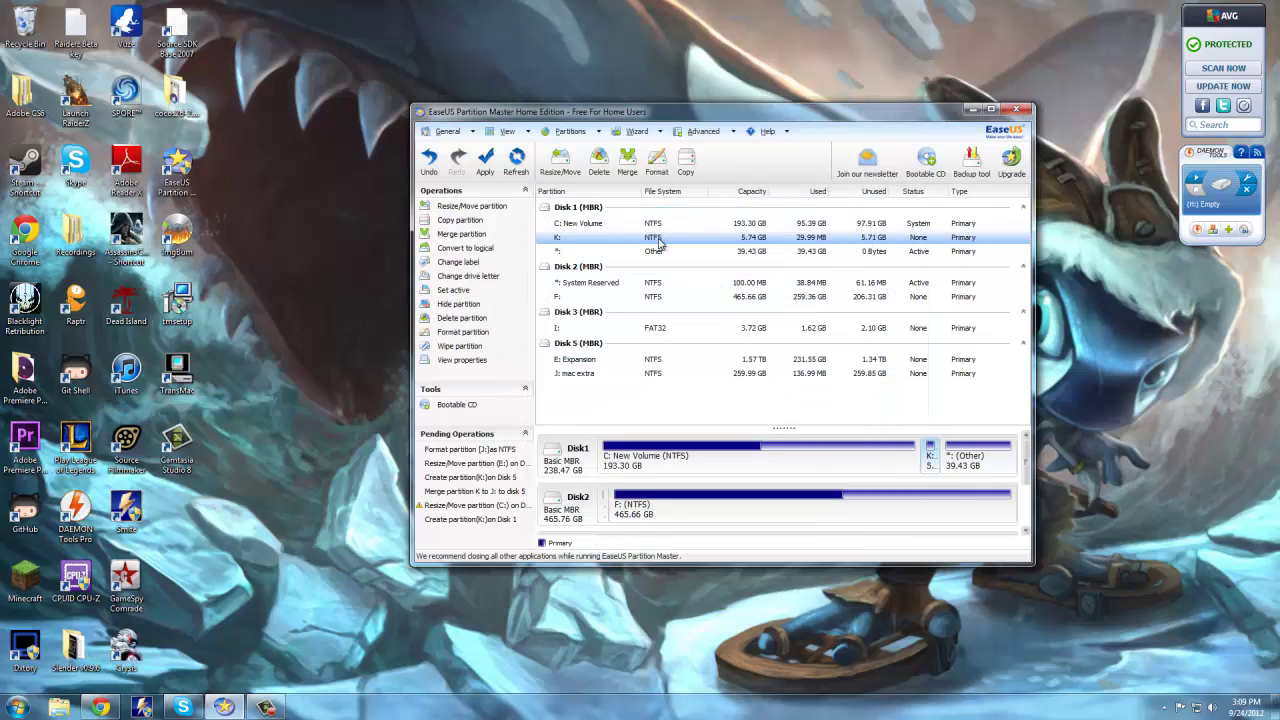
- Queue a merge of K: into C: New Volume
click(627, 160)
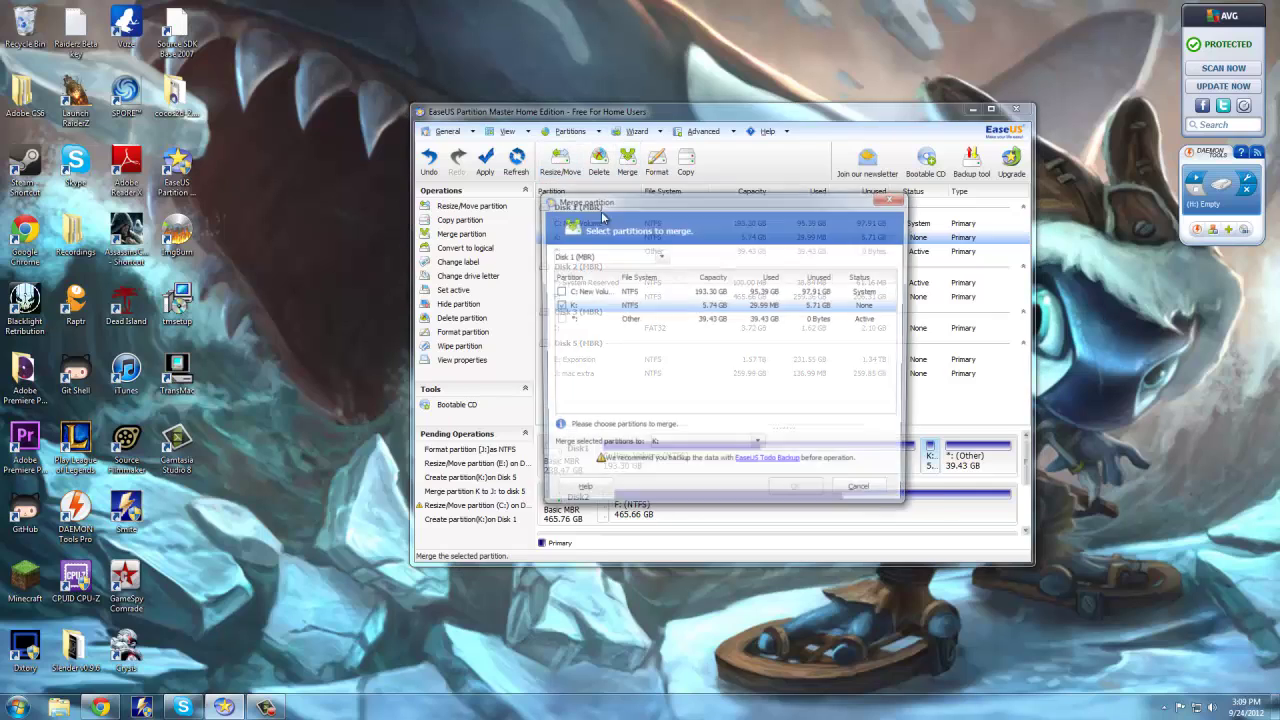
click(557, 291)
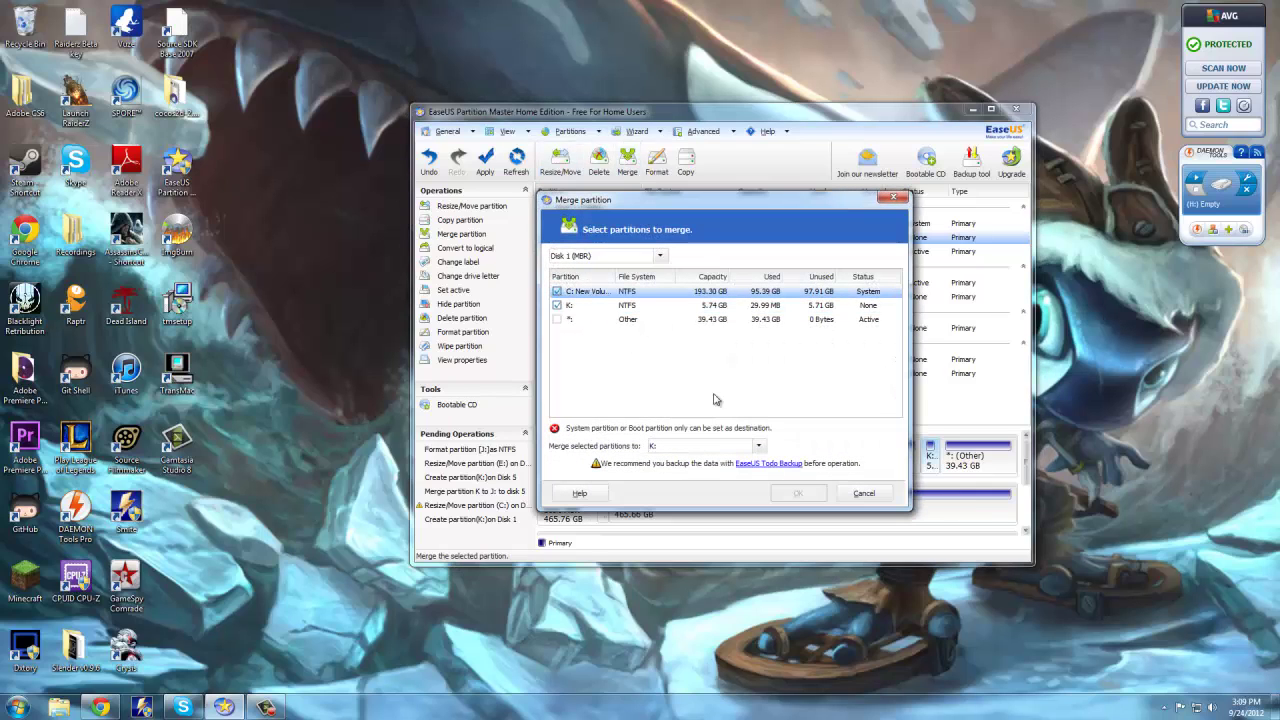
click(864, 494)
click(571, 226)
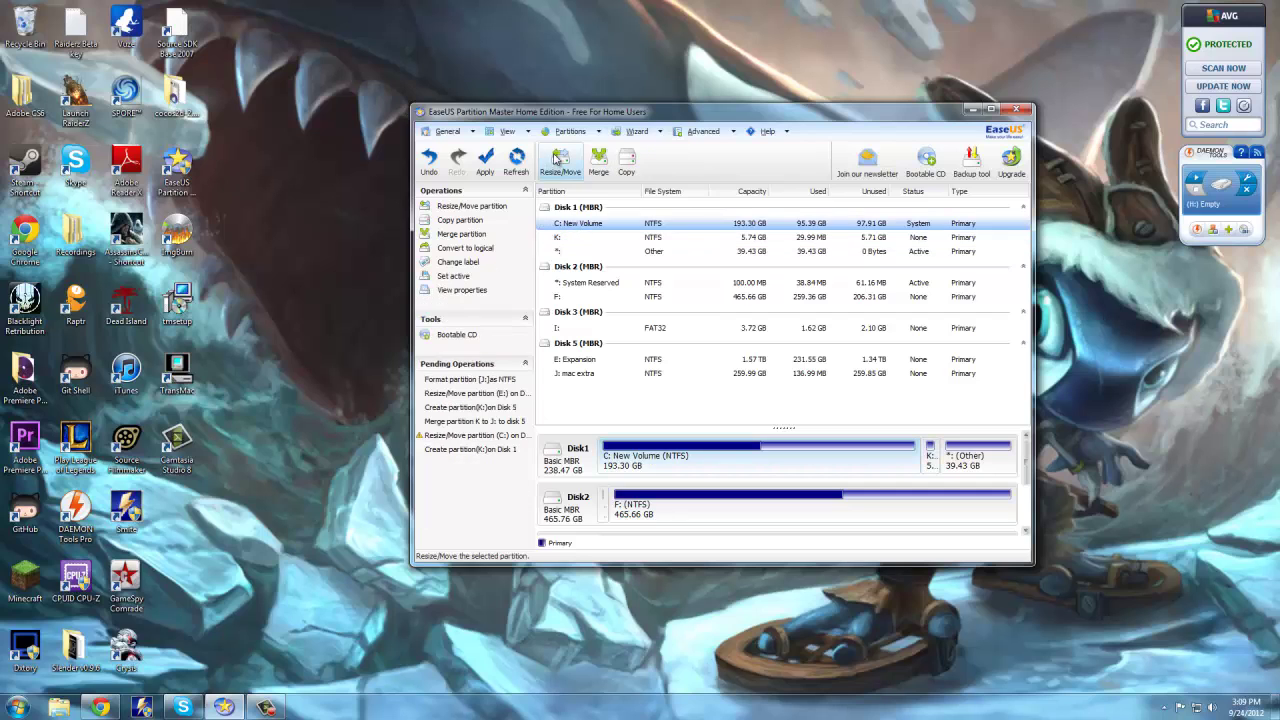
click(598, 160)
click(559, 305)
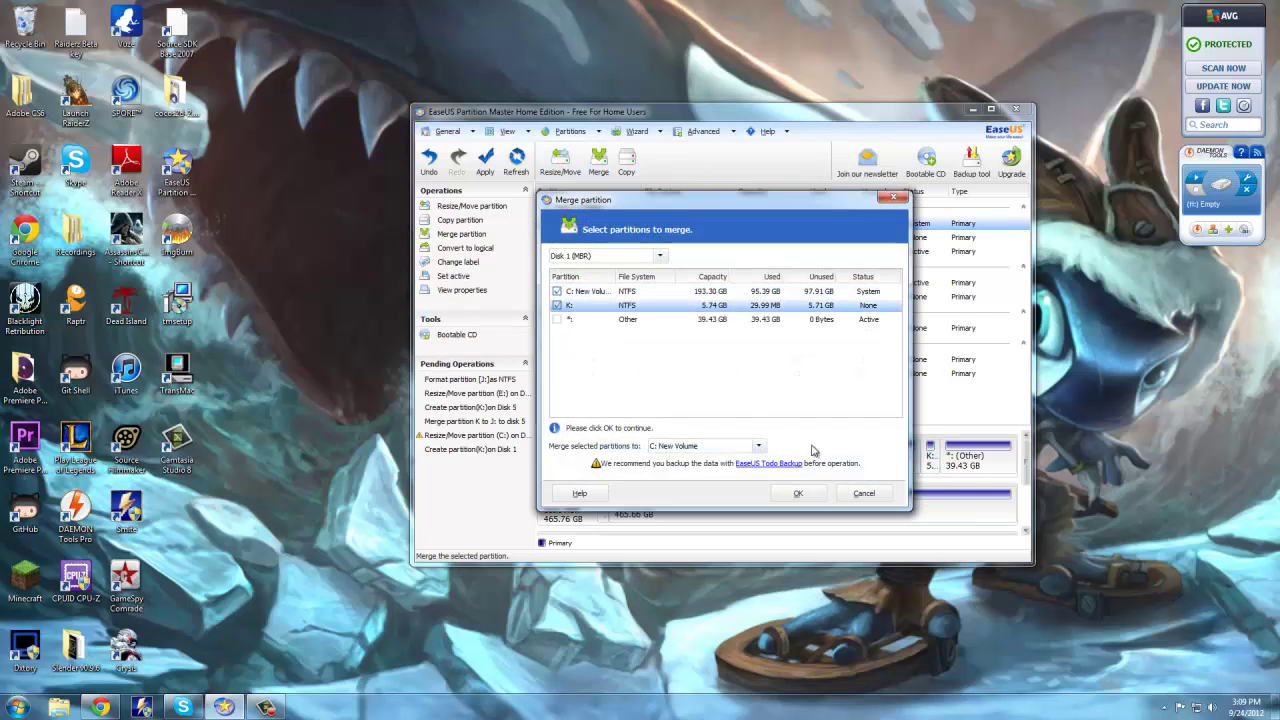
click(800, 492)
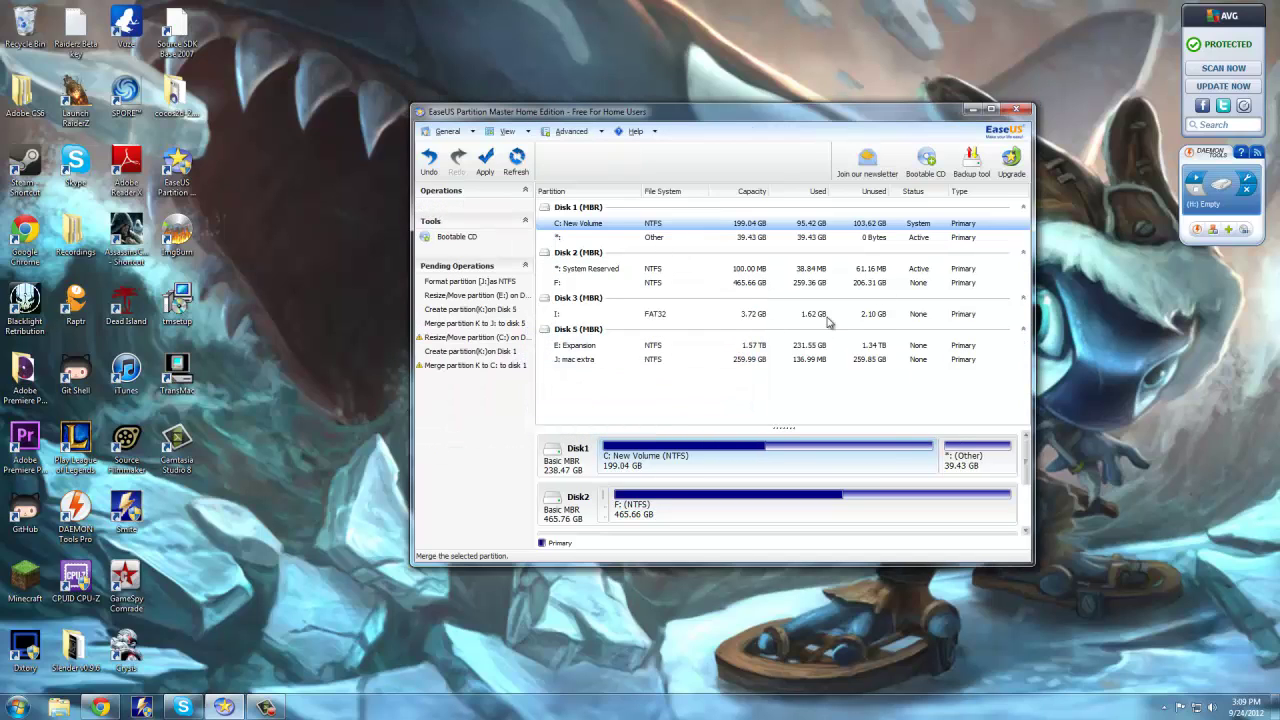
- Apply all seven queued operations and confirm with Yes, bringing up the reboot-required warning
click(650, 238)
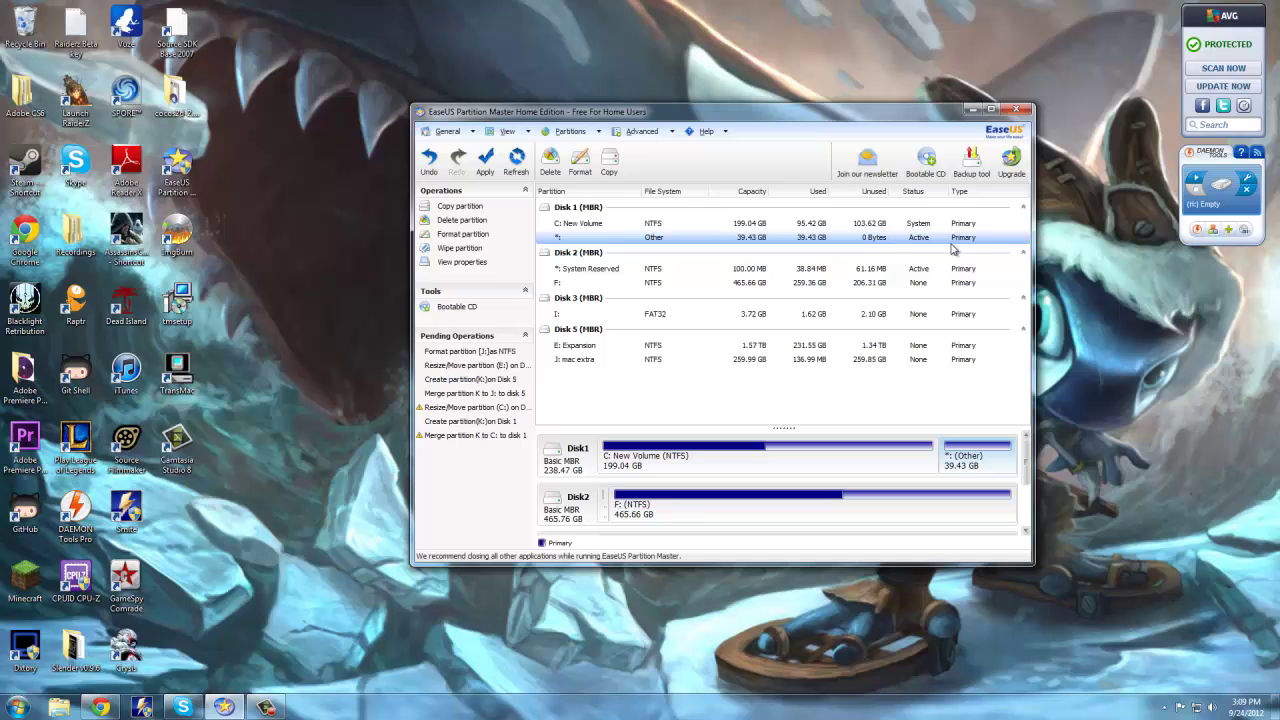
click(484, 175)
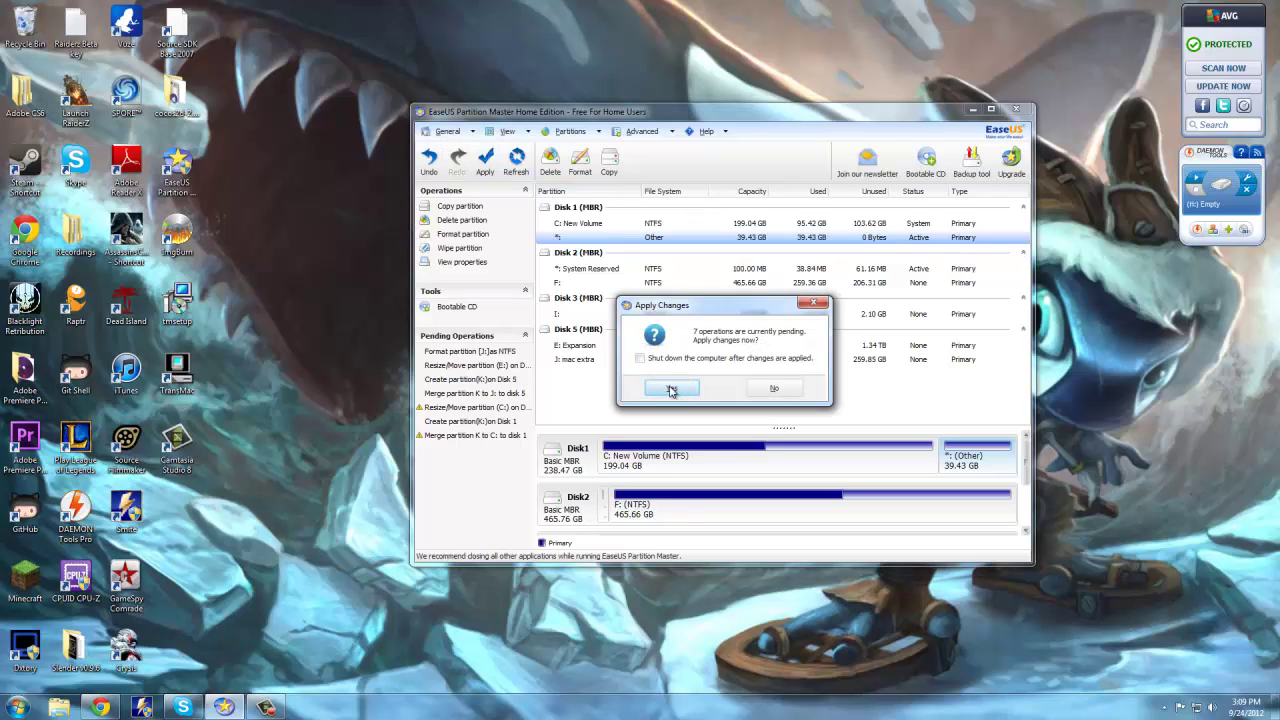
click(670, 390)
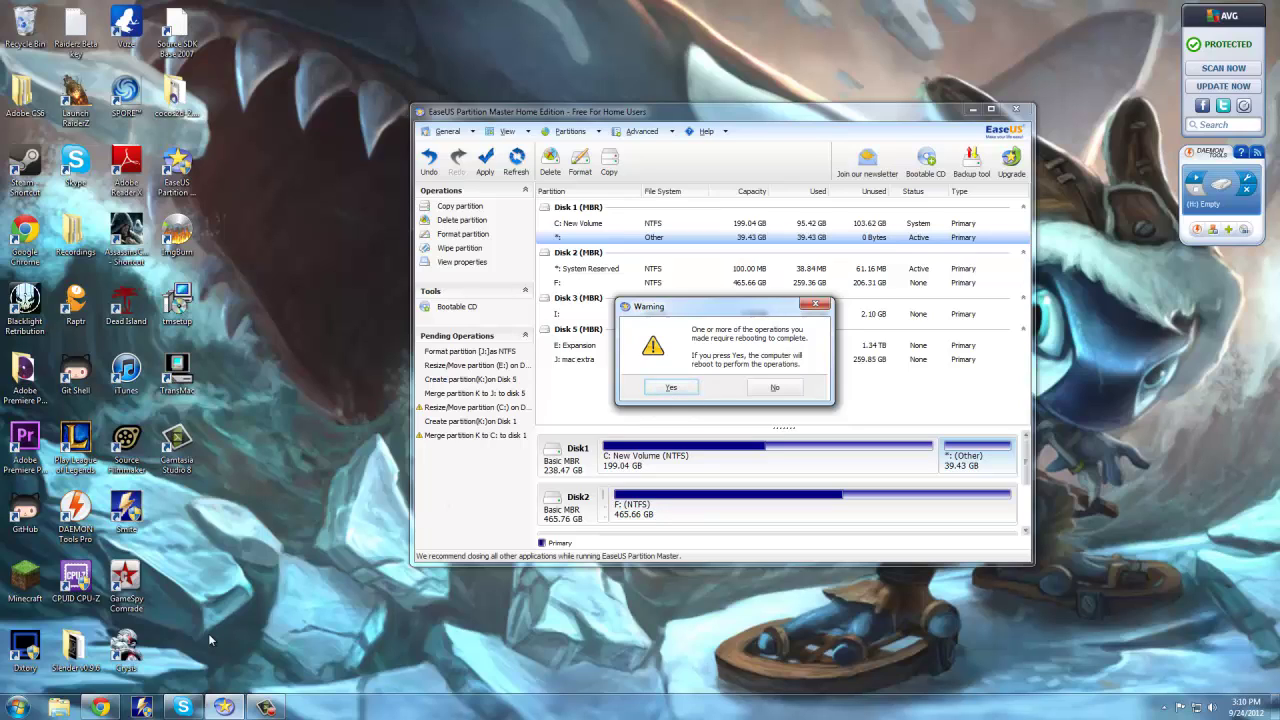
- Bring Chrome forward and flip between the MultiBeast and iATKOS L2M tabs, ending on TransMac's Softonic page
click(110, 710)
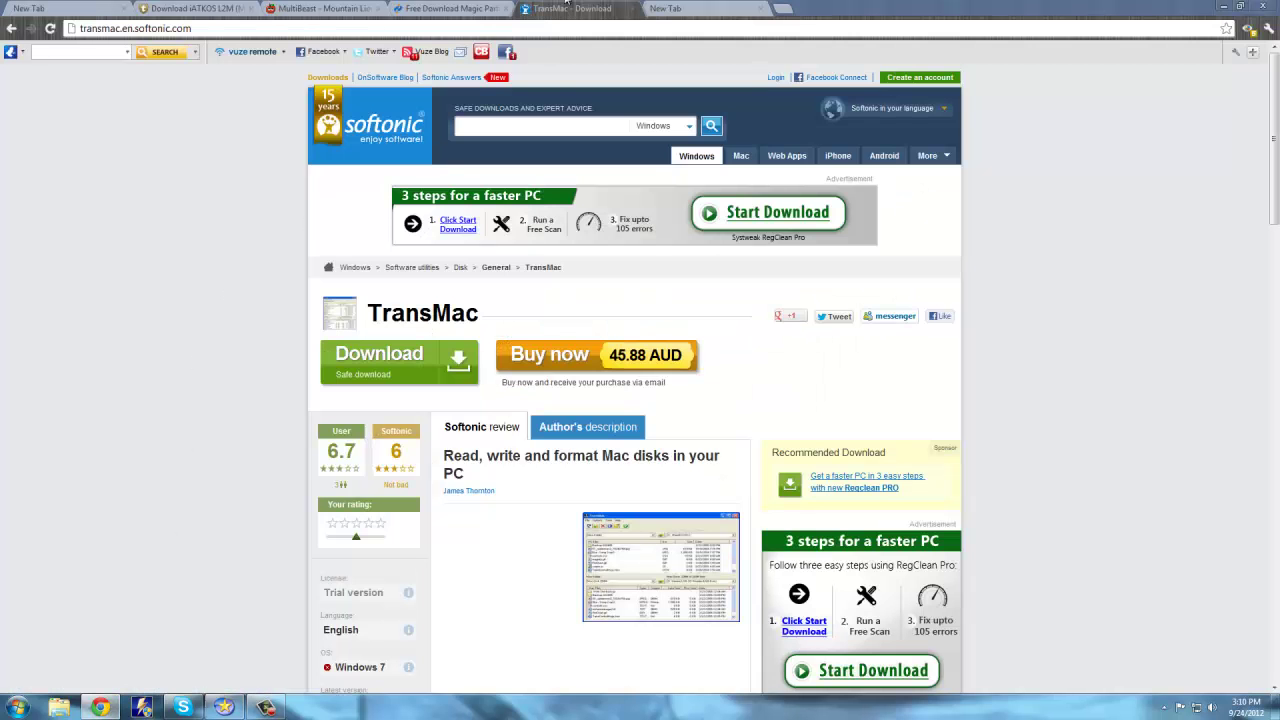
click(450, 8)
click(320, 8)
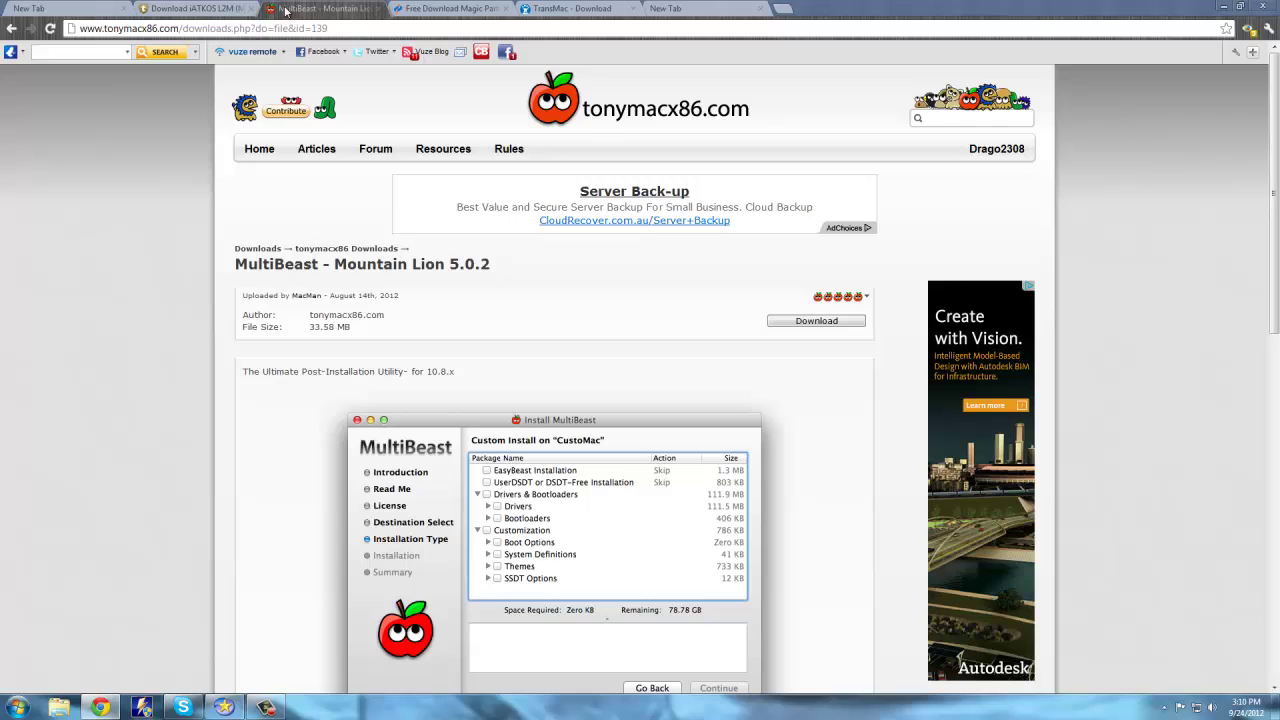
click(218, 9)
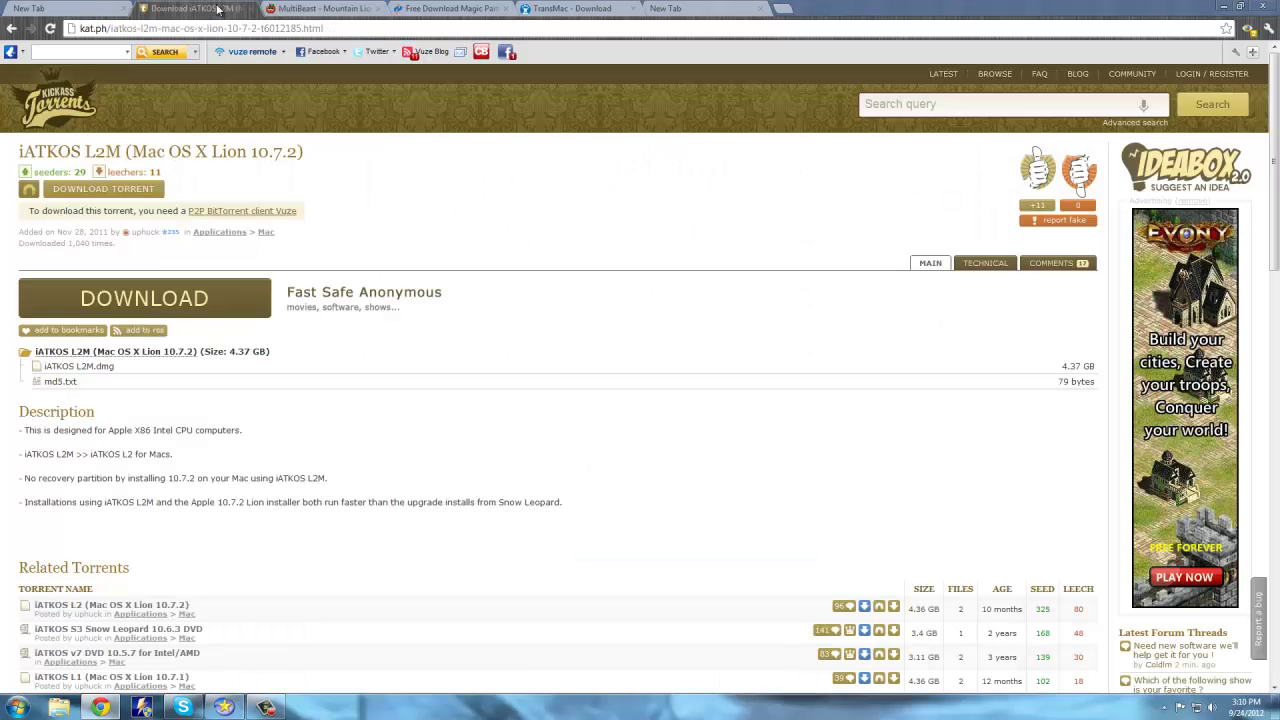
click(311, 10)
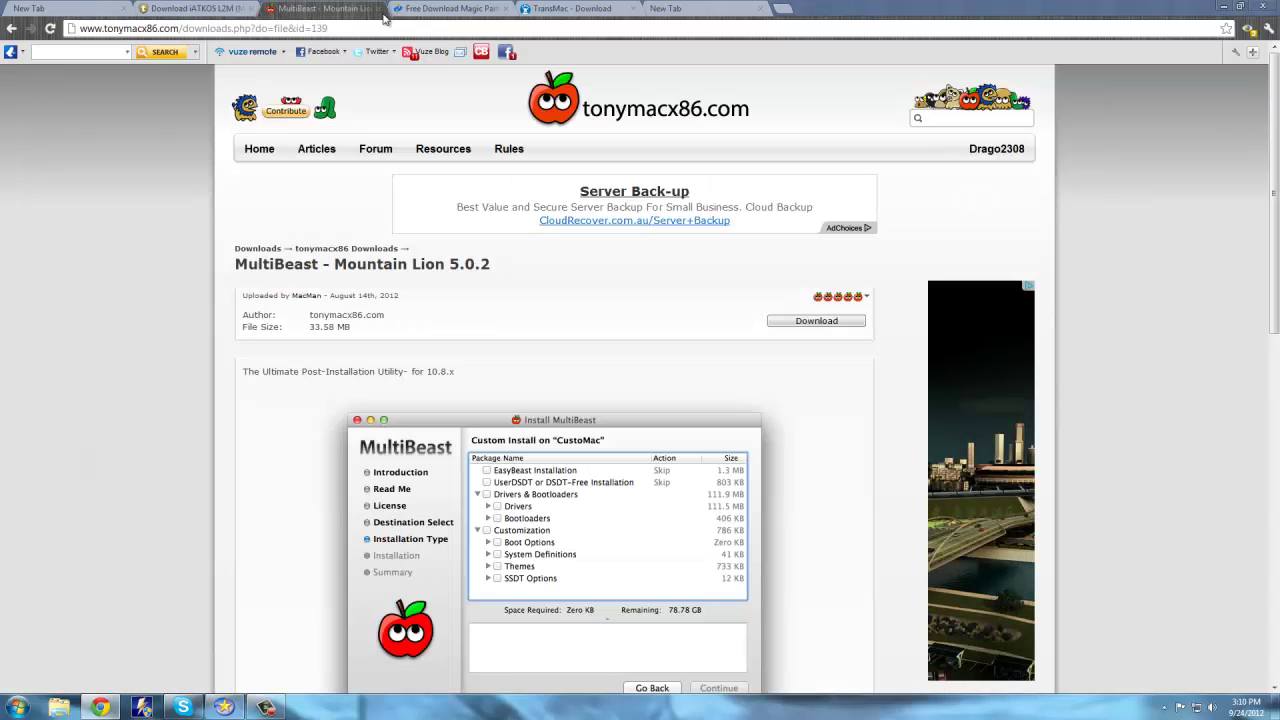
click(225, 7)
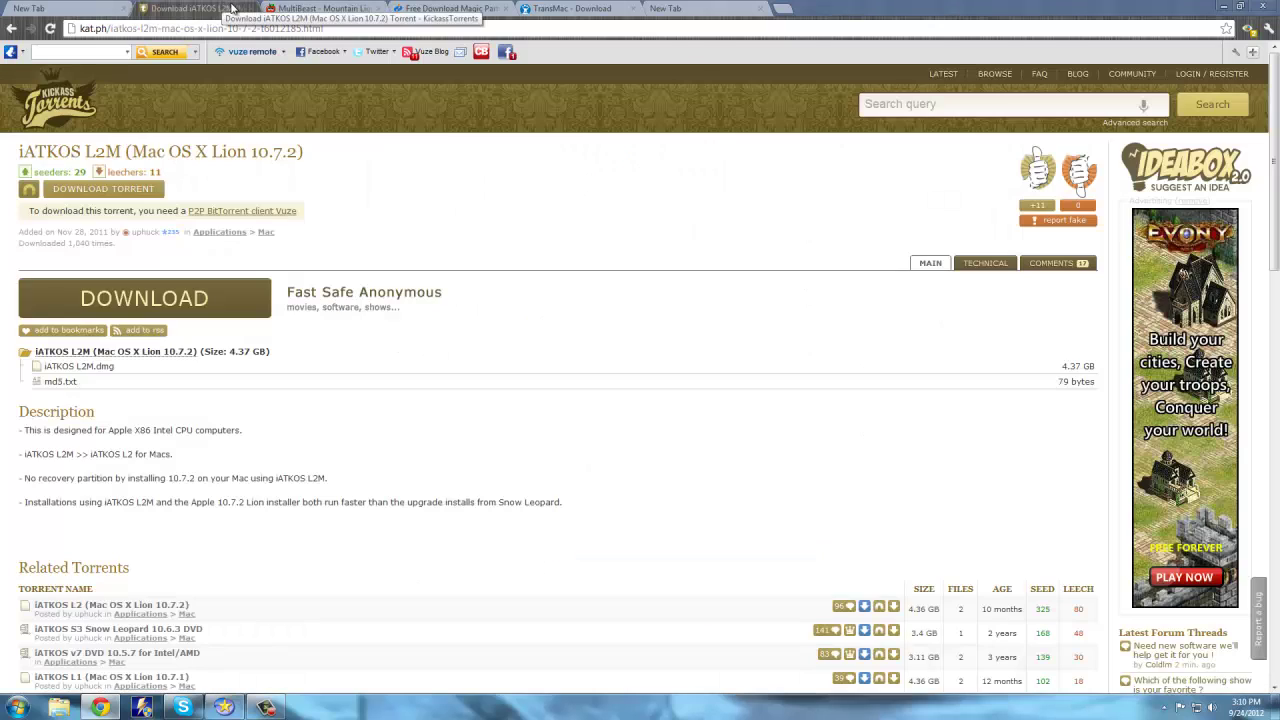
click(562, 10)
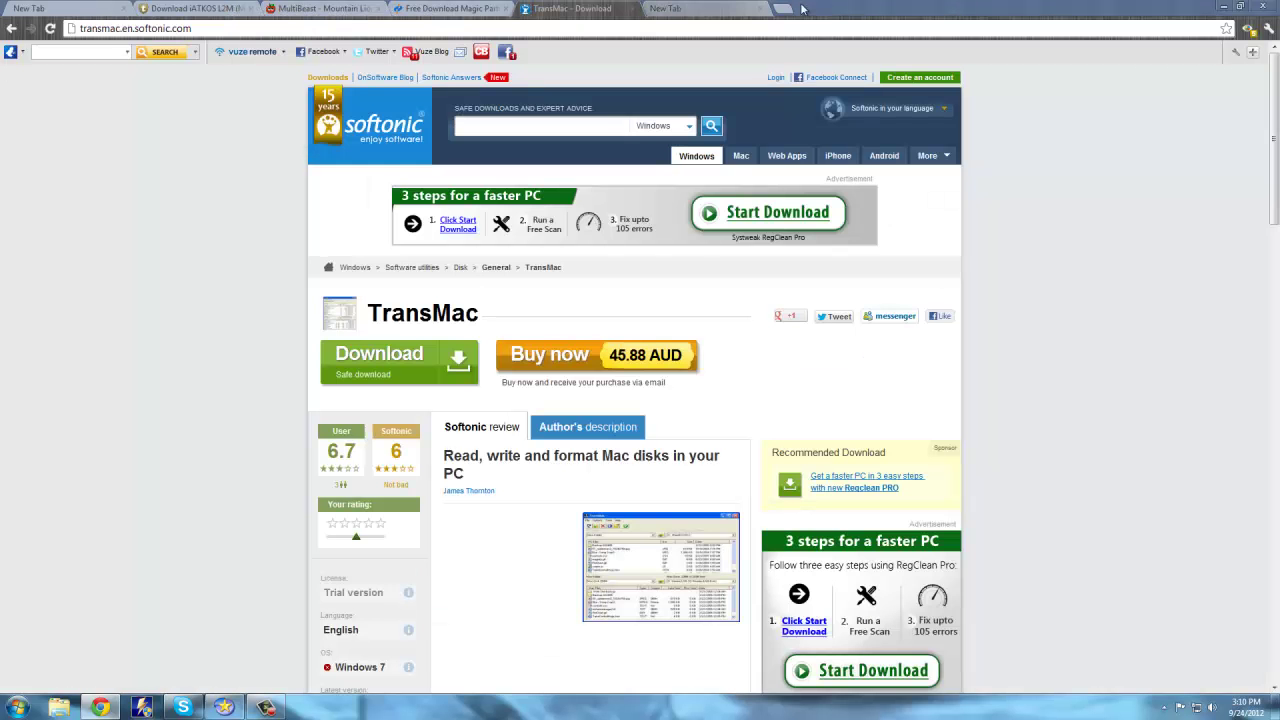